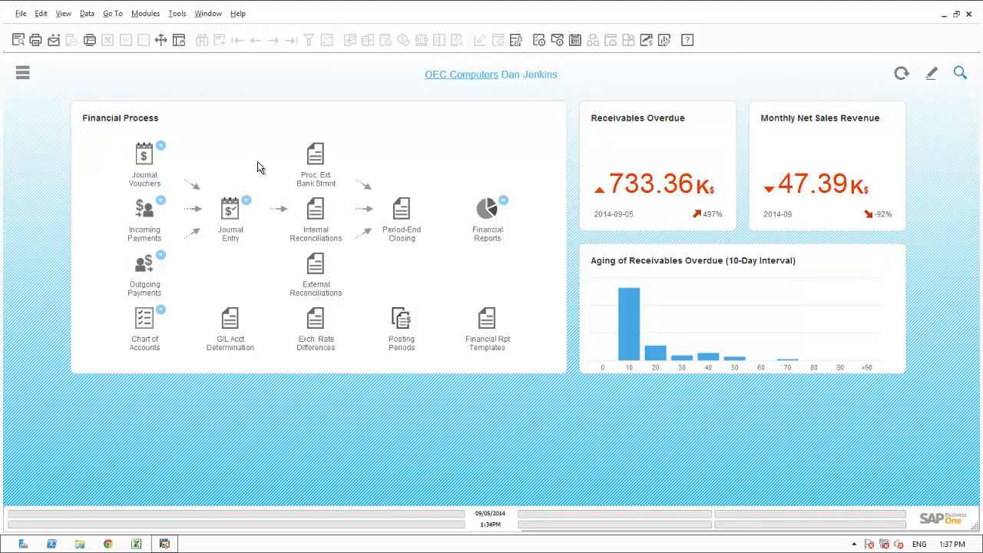
Open the Chart of Accounts and review the Cash on Hand and Cash at Bank - Checking accounts, including the checking account's currency options.
{"action": "left_click", "coordinate": [142, 318]}
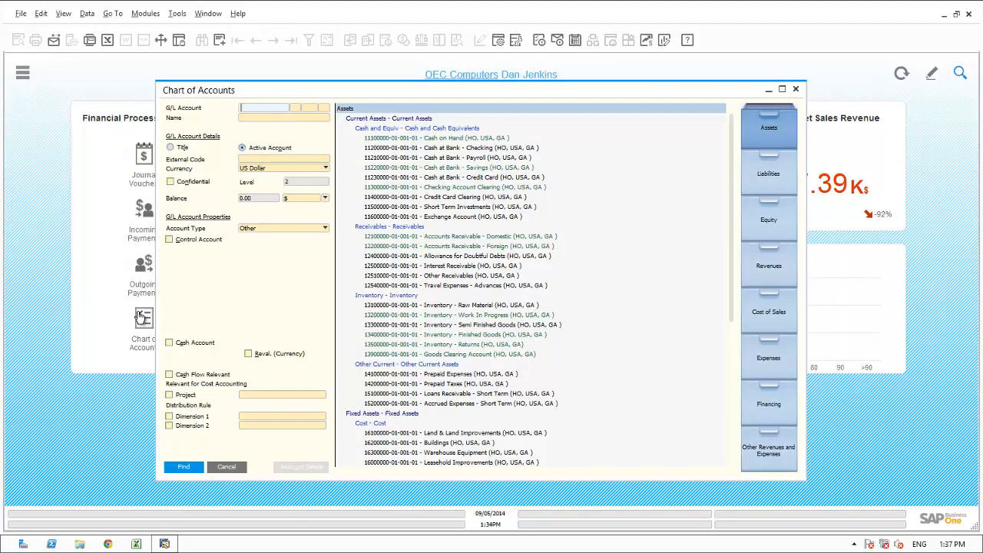
{"action": "left_click", "coordinate": [419, 139]}
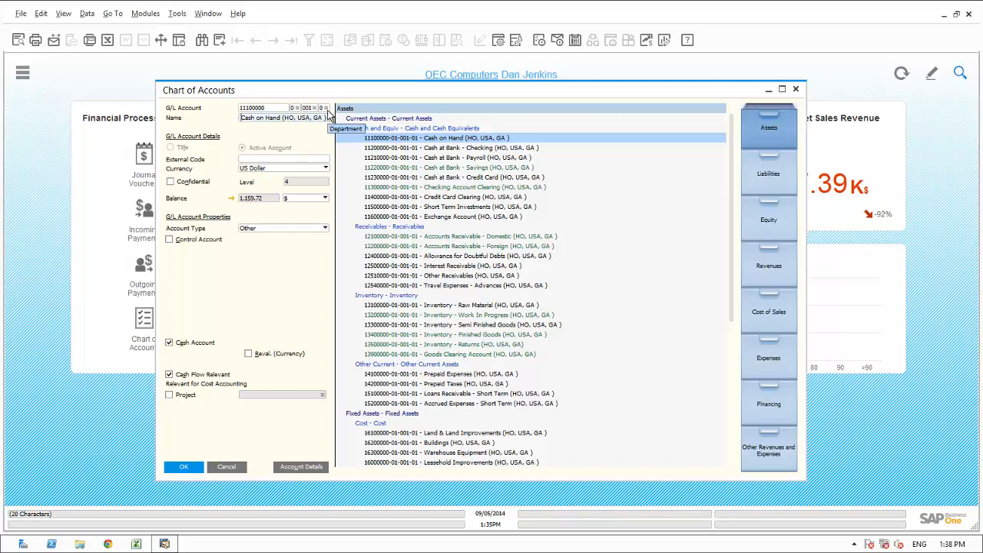
{"action": "left_click", "coordinate": [435, 148]}
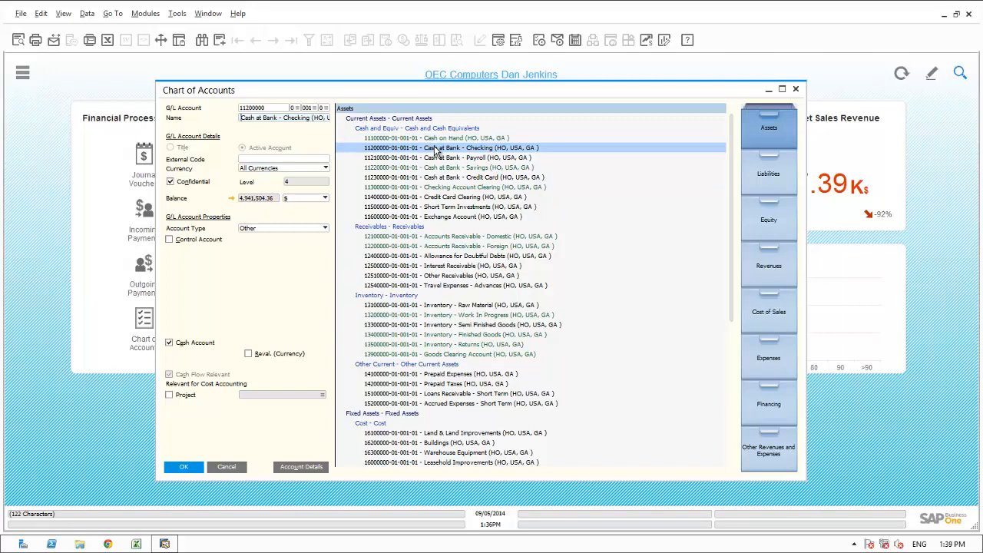
{"action": "left_click", "coordinate": [269, 169]}
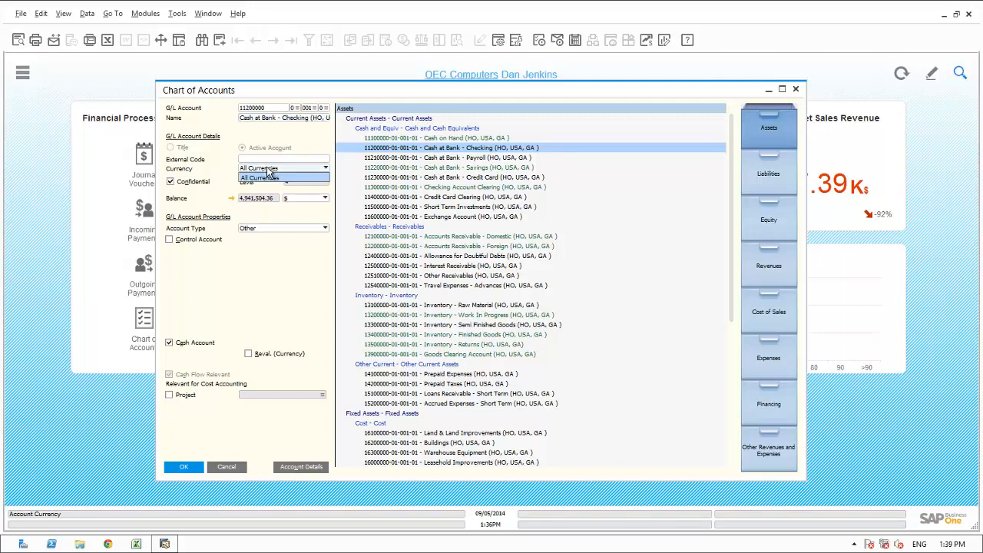
{"action": "left_click", "coordinate": [267, 172]}
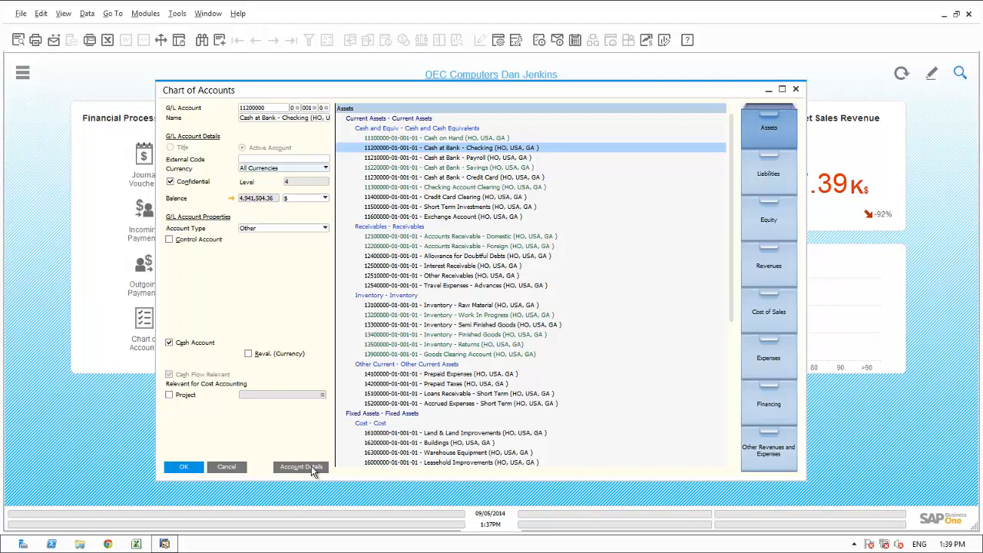
View the details of the Sales Revenue HANA Servers account under Revenues and the COGS HANA Servers account under Cost of Sales.
{"action": "left_click", "coordinate": [771, 262]}
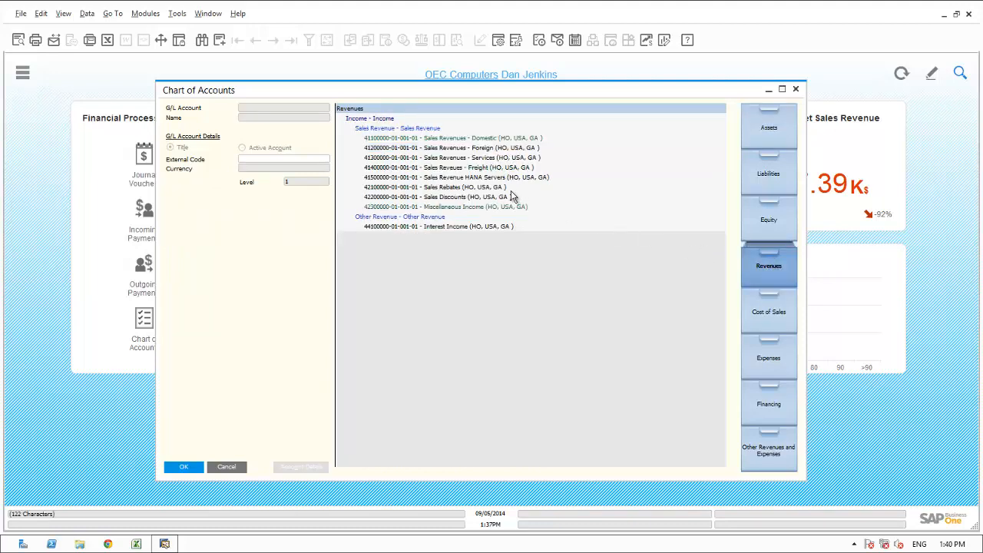
{"action": "left_click", "coordinate": [470, 179]}
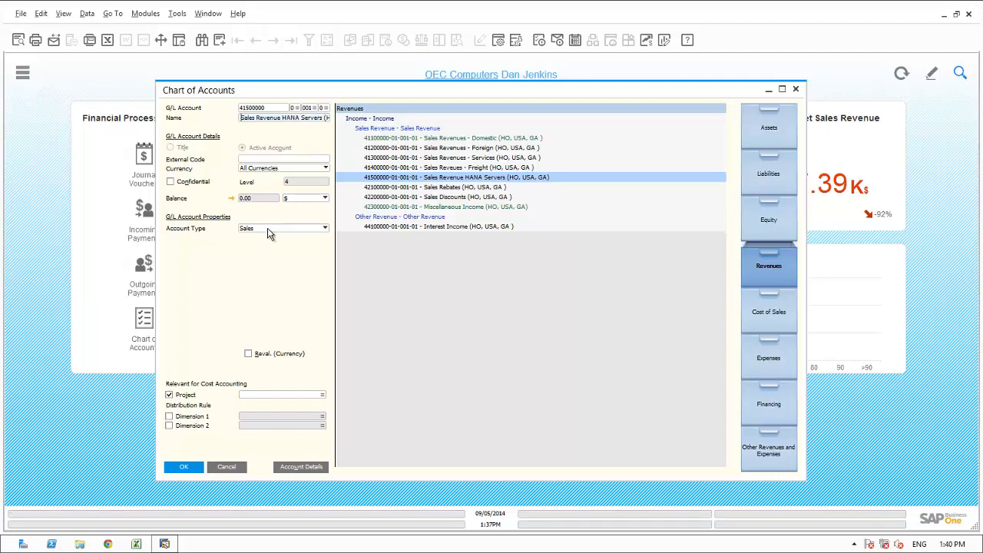
{"action": "left_click", "coordinate": [775, 326]}
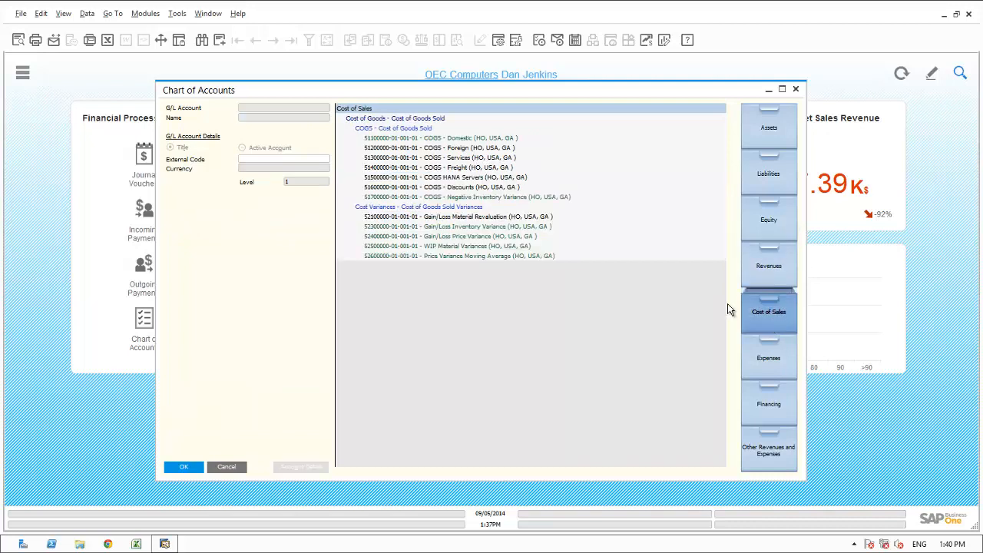
{"action": "left_click", "coordinate": [446, 178]}
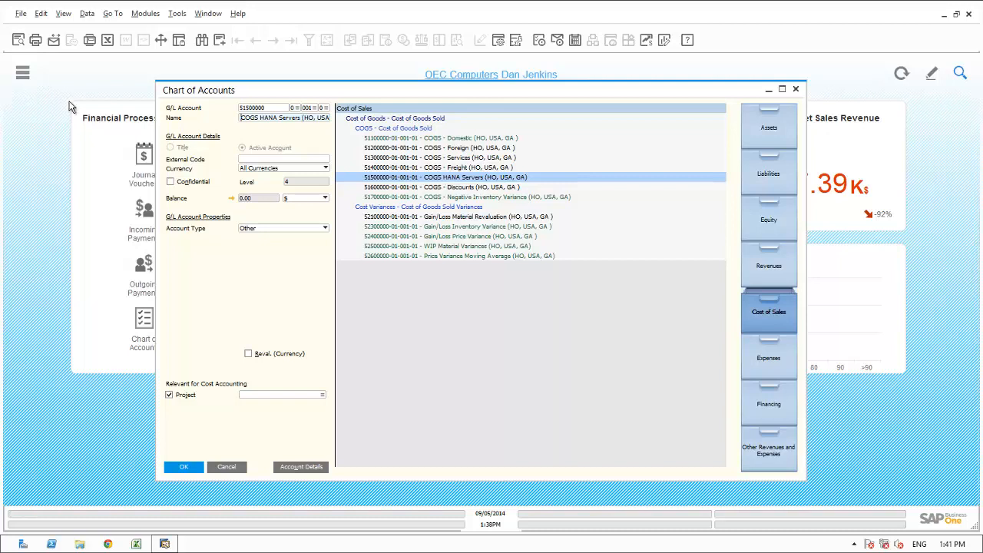
Find the Item Groups setup and examine the revenue and cost of goods sold accounts assigned to the HANA Servers group.
{"action": "left_click", "coordinate": [23, 76]}
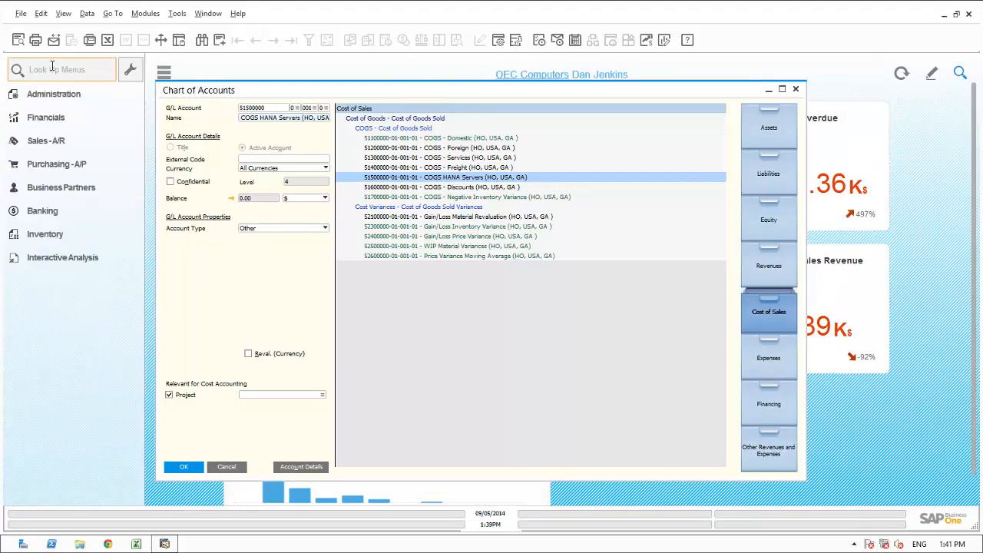
{"action": "type", "text": "item group"}
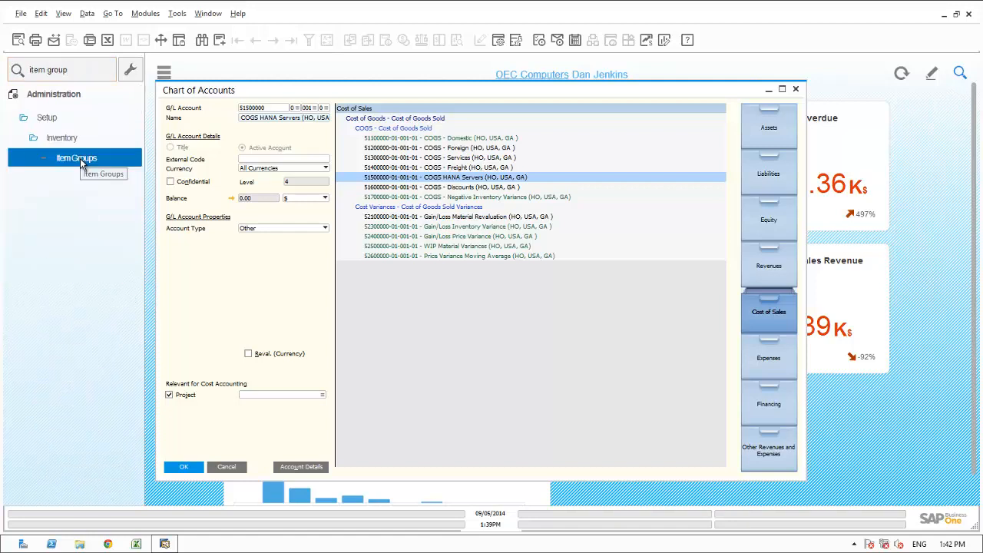
{"action": "left_click", "coordinate": [80, 158]}
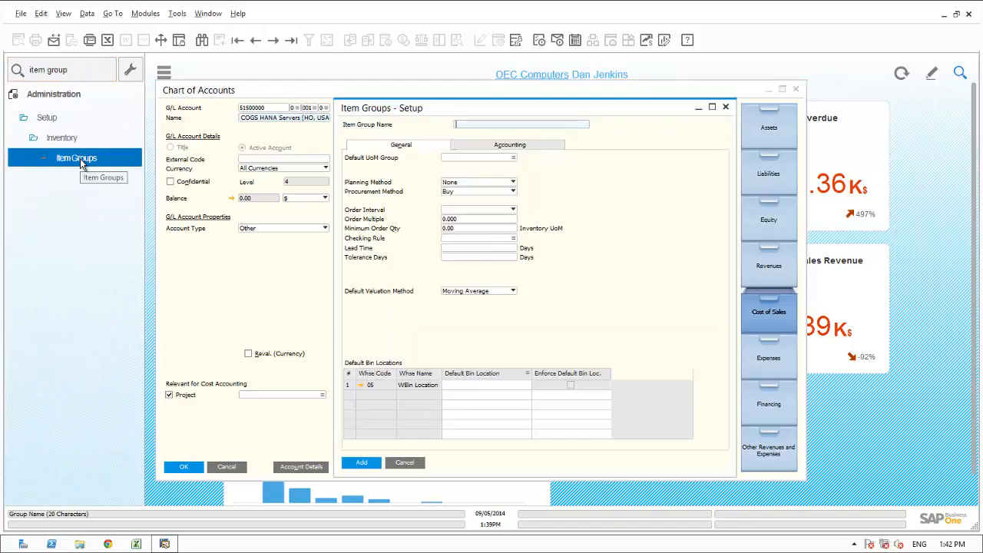
{"action": "left_click", "coordinate": [473, 145]}
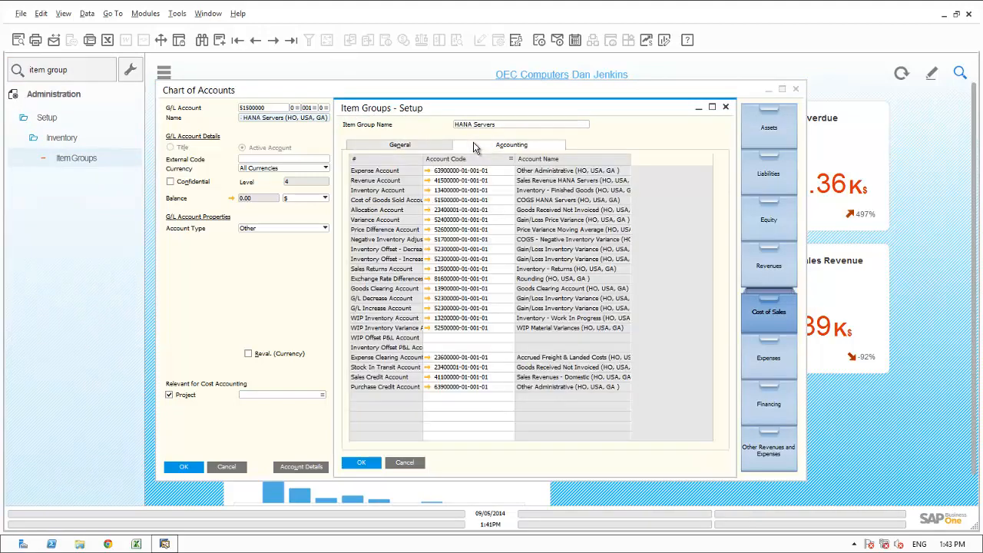
{"action": "left_click", "coordinate": [461, 181]}
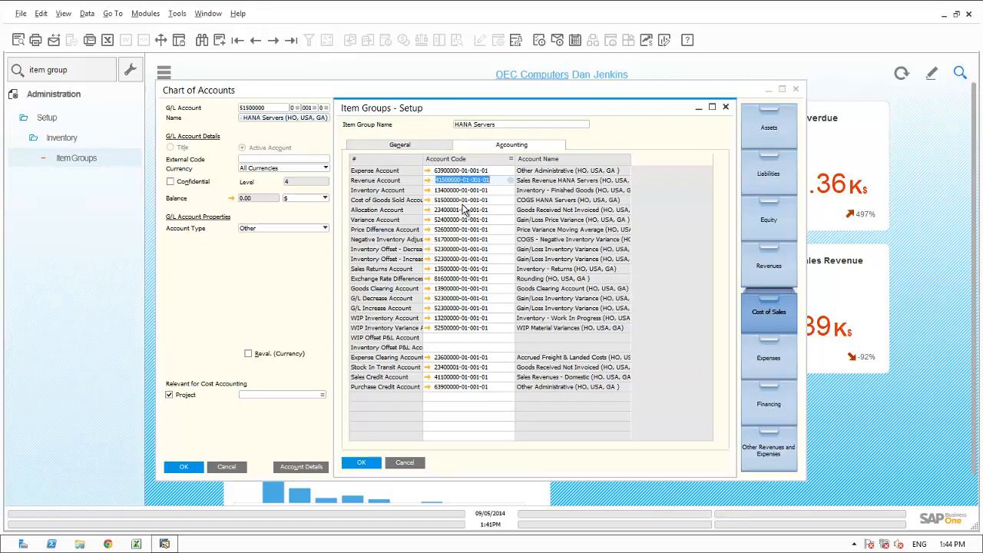
{"action": "left_click", "coordinate": [463, 200]}
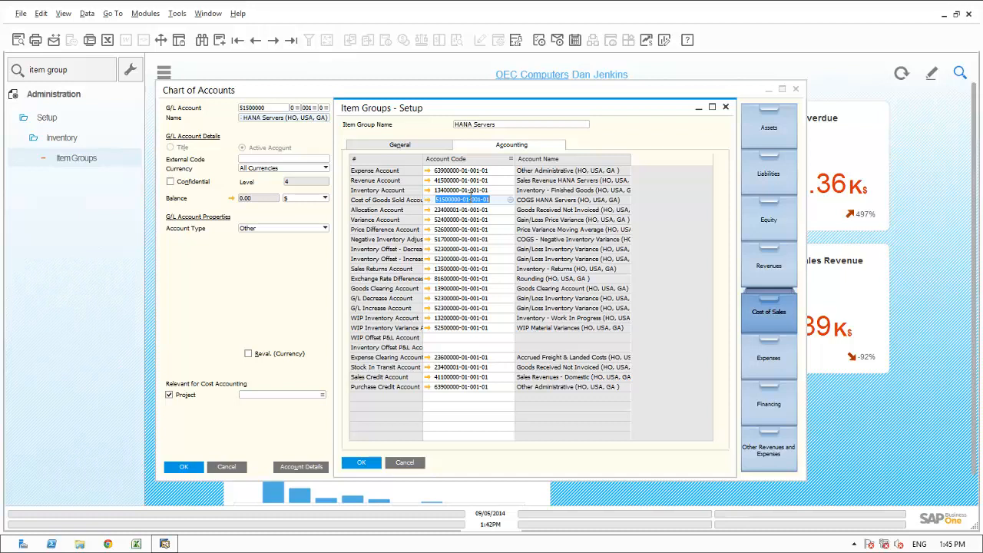
Search the company data for "HANA Server" and filter the results to item master data.
{"action": "left_click", "coordinate": [960, 71]}
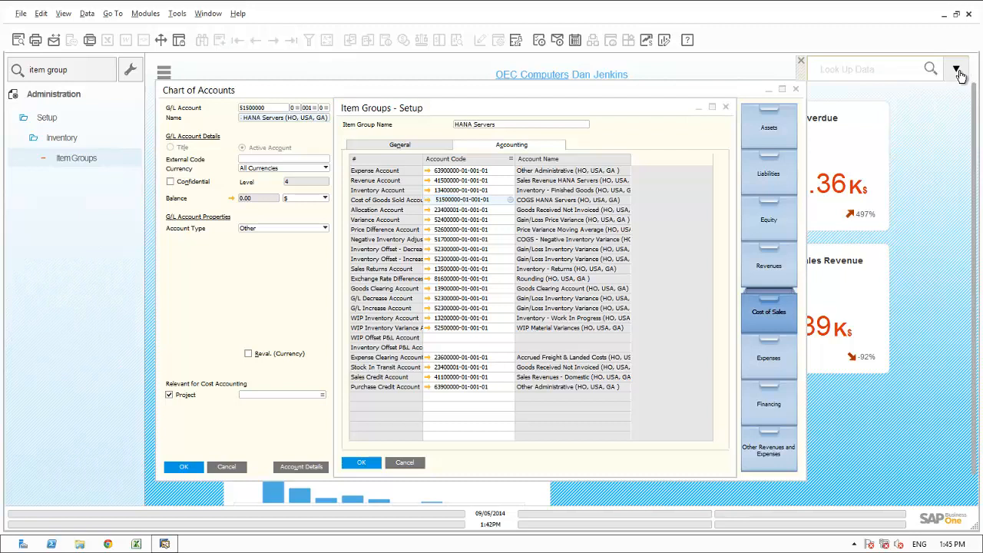
{"action": "left_click", "coordinate": [829, 66]}
{"action": "type", "text": "HANA Server"}
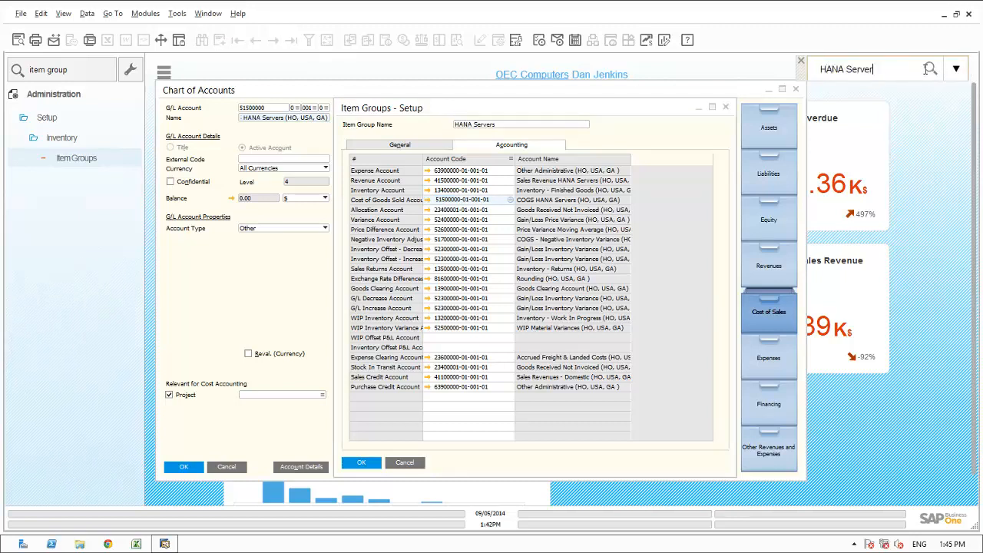
{"action": "left_click", "coordinate": [929, 71]}
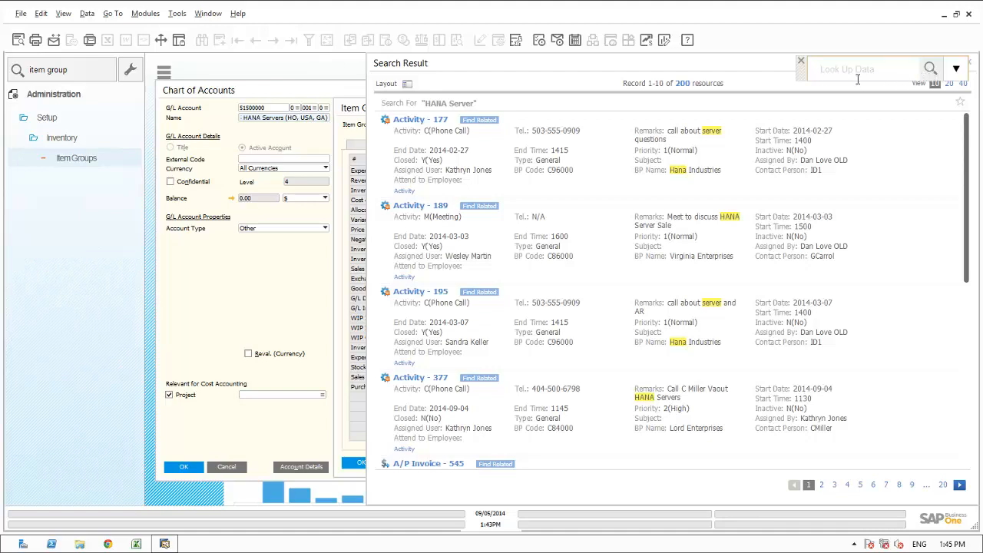
{"action": "left_click", "coordinate": [407, 85]}
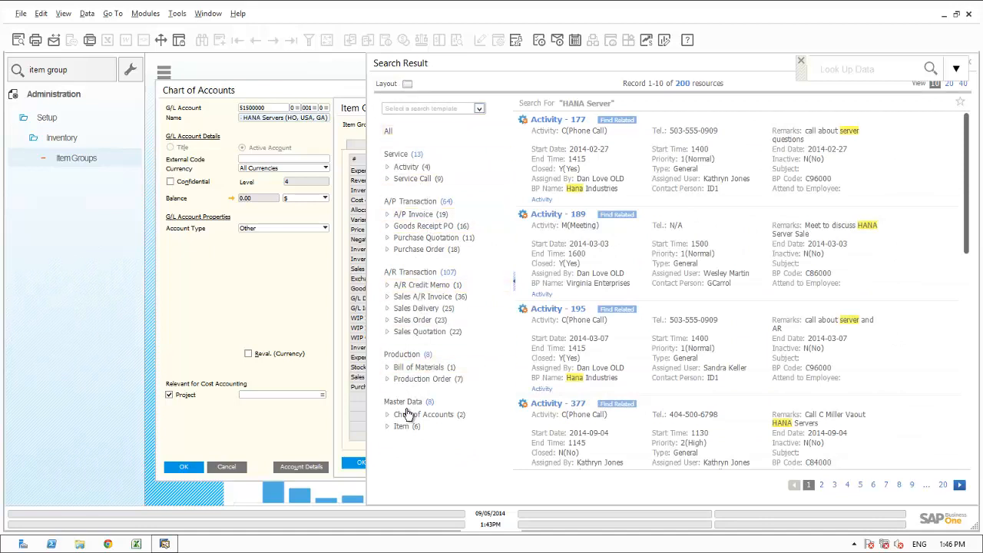
{"action": "left_click", "coordinate": [402, 427]}
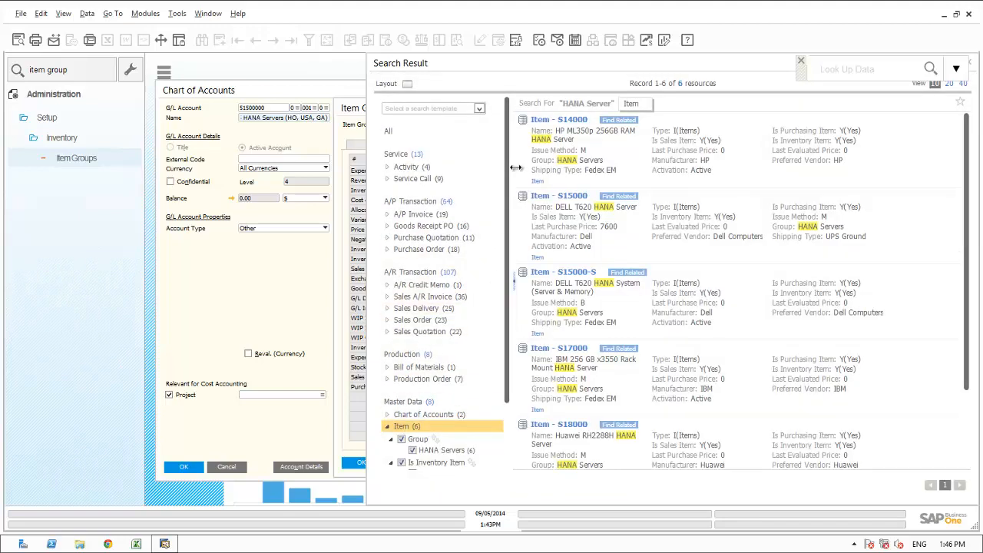
View the master data of item S14000 from the search results, and close all open windows.
{"action": "mouse_move", "coordinate": [528, 158]}
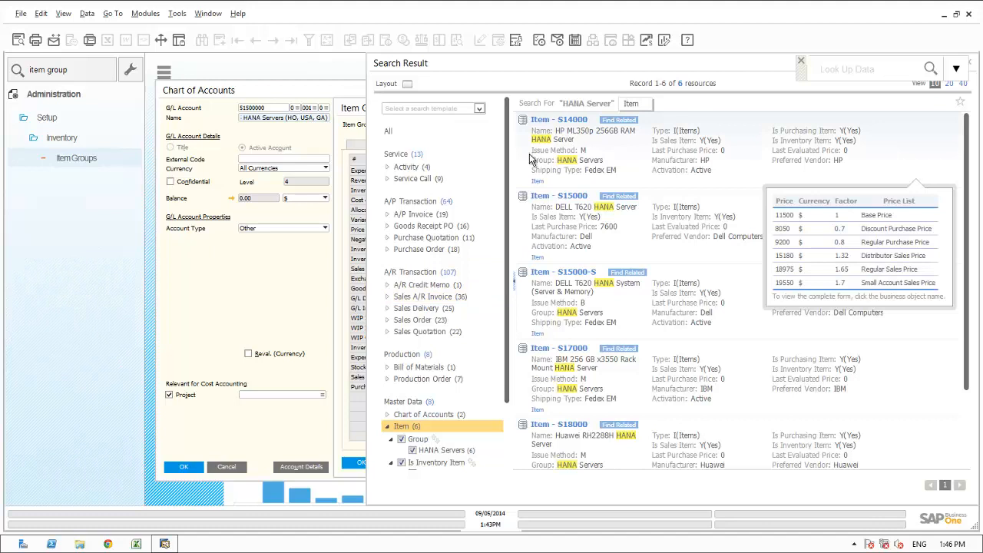
{"action": "mouse_move", "coordinate": [548, 206]}
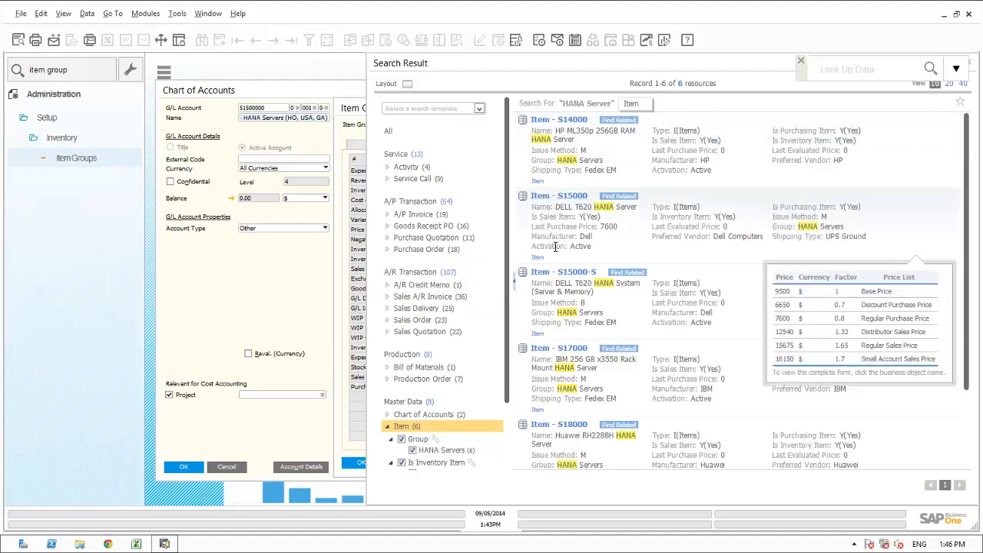
{"action": "mouse_move", "coordinate": [561, 126]}
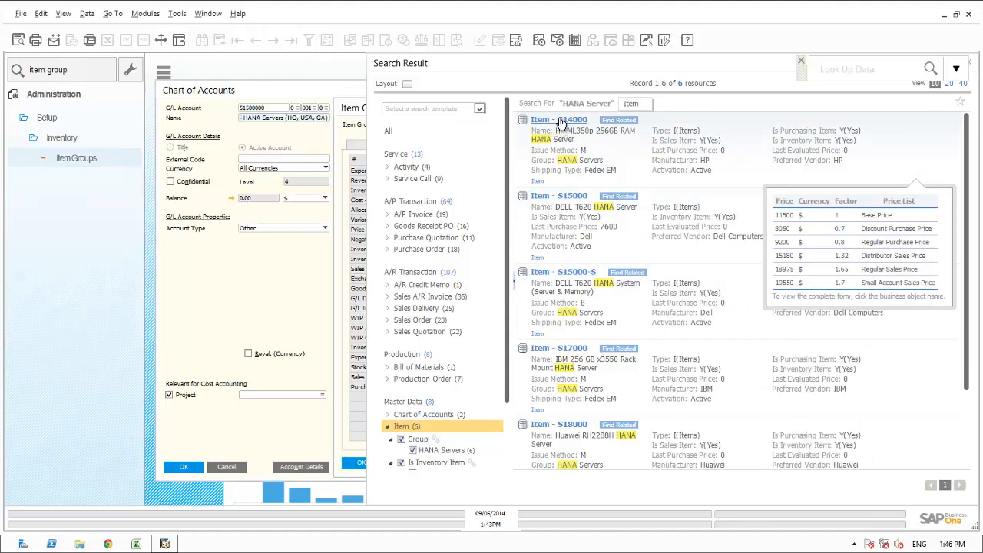
{"action": "left_click", "coordinate": [560, 120]}
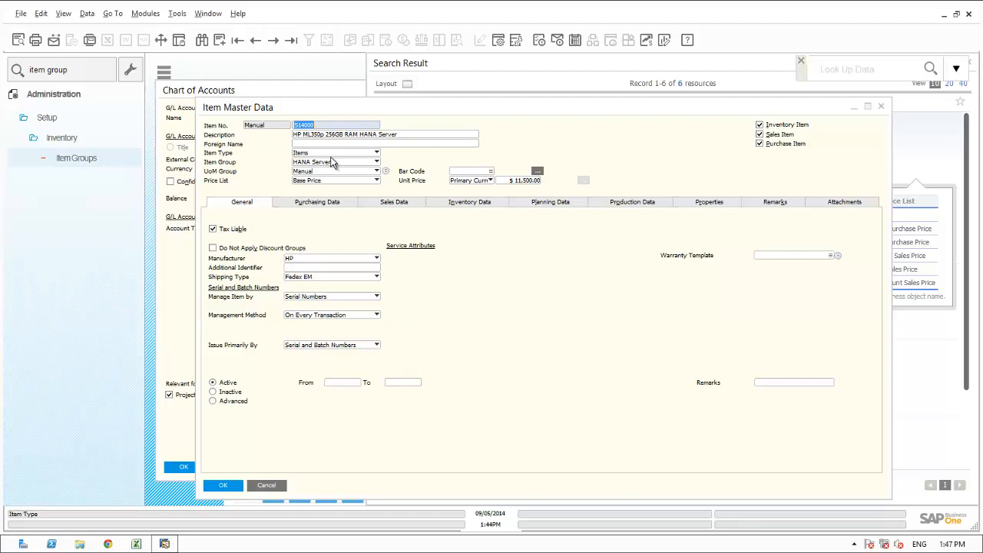
{"action": "left_click", "coordinate": [216, 14]}
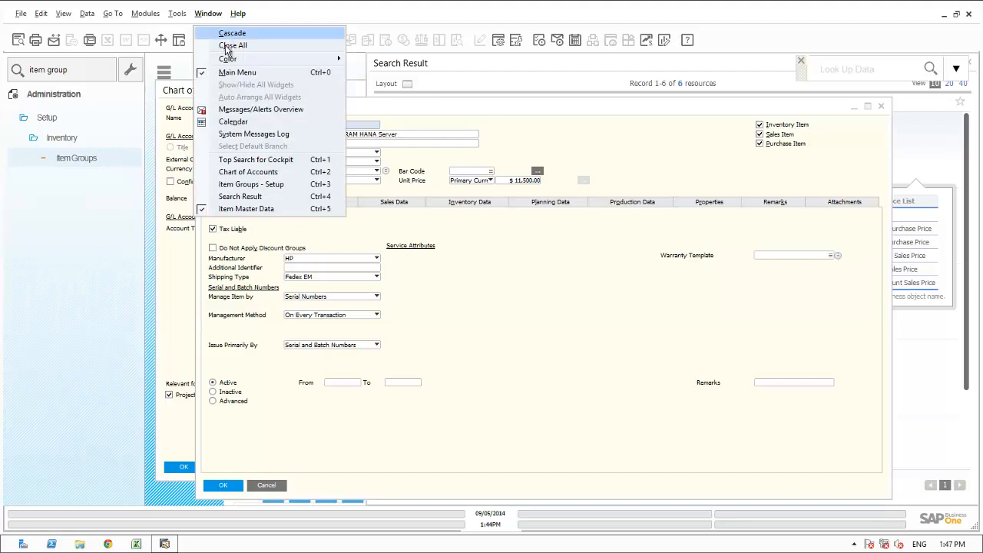
{"action": "left_click", "coordinate": [229, 46]}
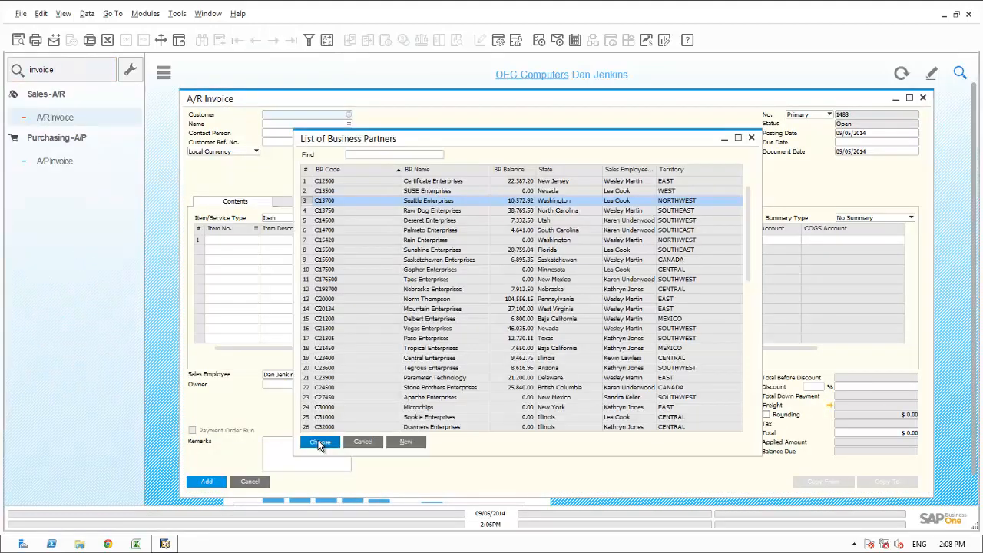
Select Seattle Enterprises as the A/R invoice's customer and add item S15000, DELL T620 HANA Server, on the first line.
{"action": "left_click", "coordinate": [320, 443]}
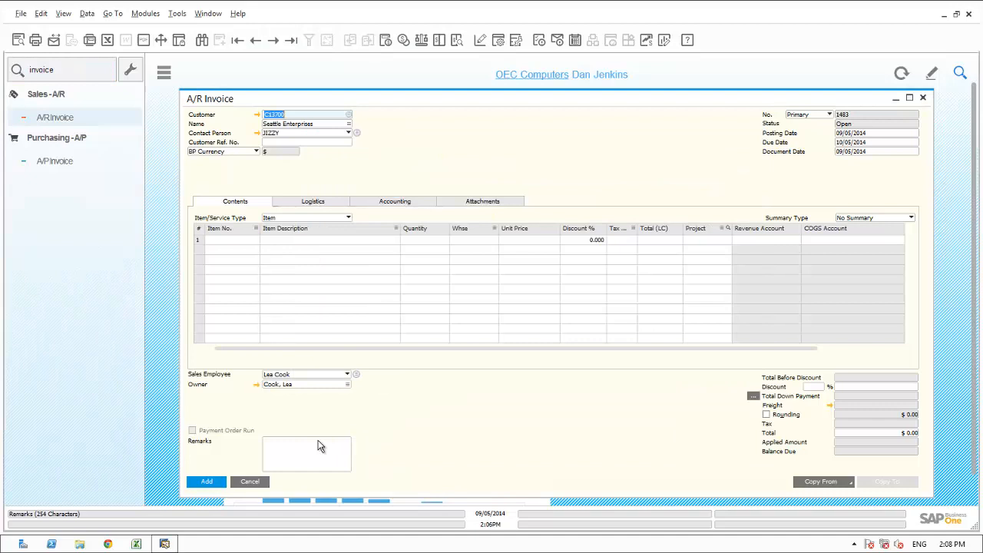
{"action": "left_click", "coordinate": [232, 239]}
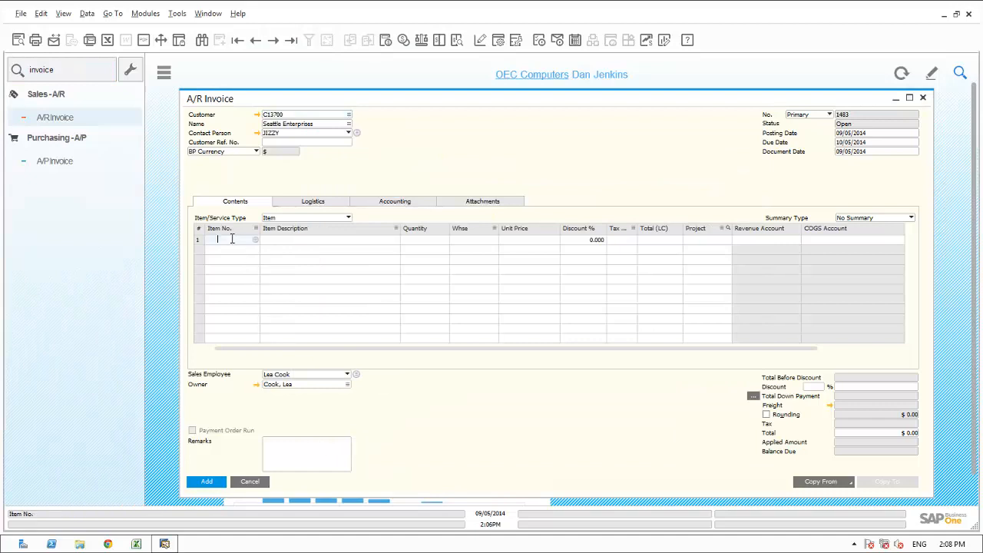
{"action": "type", "text": "S"}
{"action": "key", "text": "Tab"}
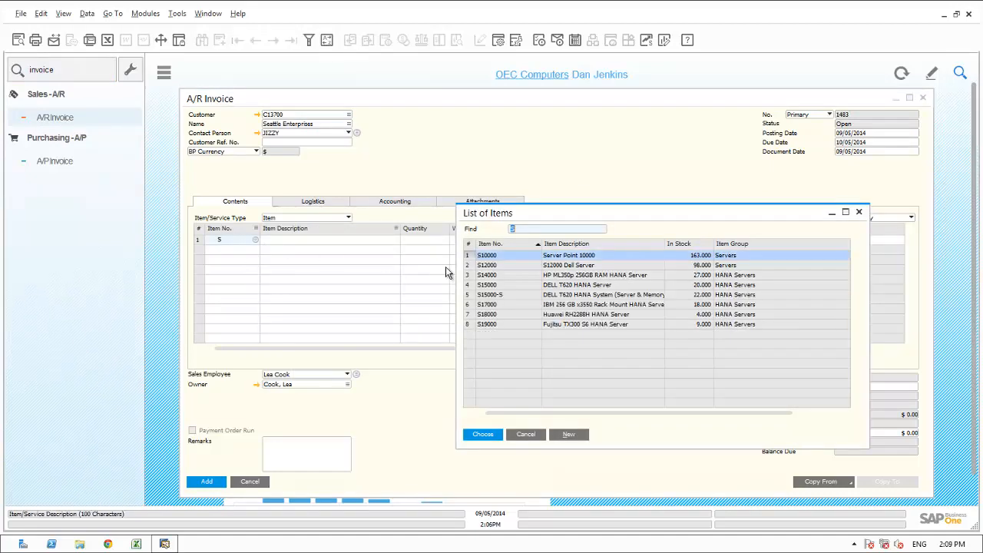
{"action": "double_click", "coordinate": [486, 285]}
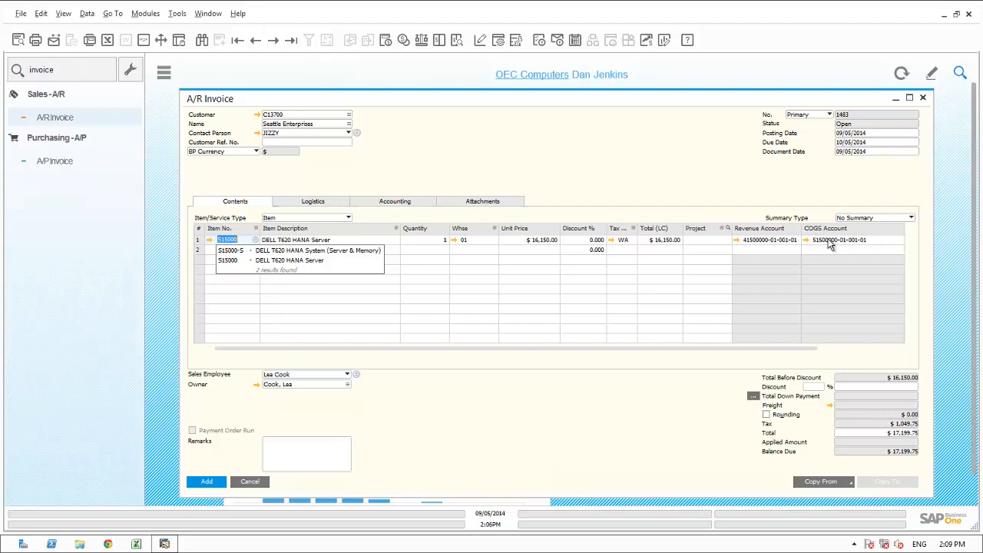
Cancel the A/R invoice and examine the overdue amount for the 10-day interval in the receivables aging chart.
{"action": "left_click", "coordinate": [245, 484]}
{"action": "left_click", "coordinate": [164, 73]}
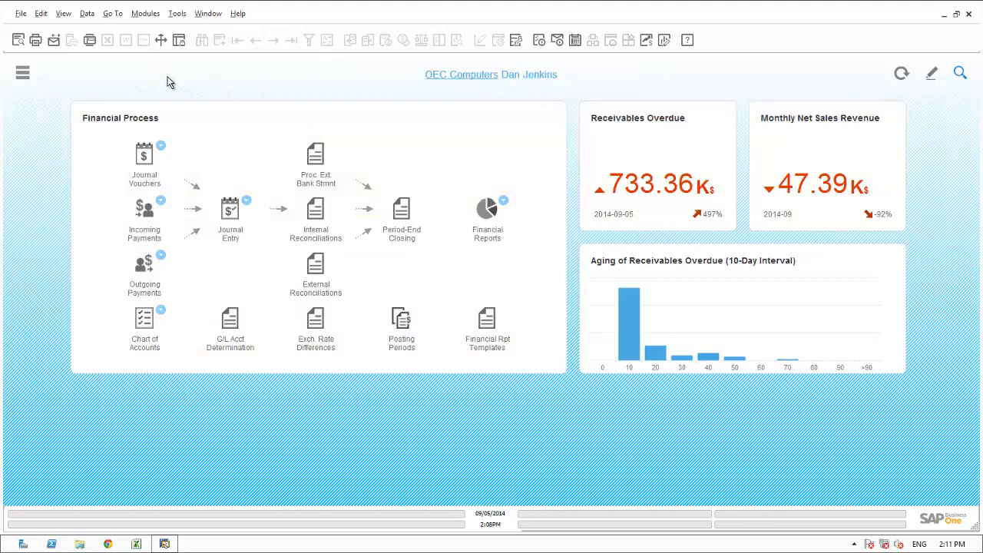
{"action": "mouse_move", "coordinate": [679, 302]}
{"action": "mouse_move", "coordinate": [699, 314]}
{"action": "mouse_move", "coordinate": [627, 337]}
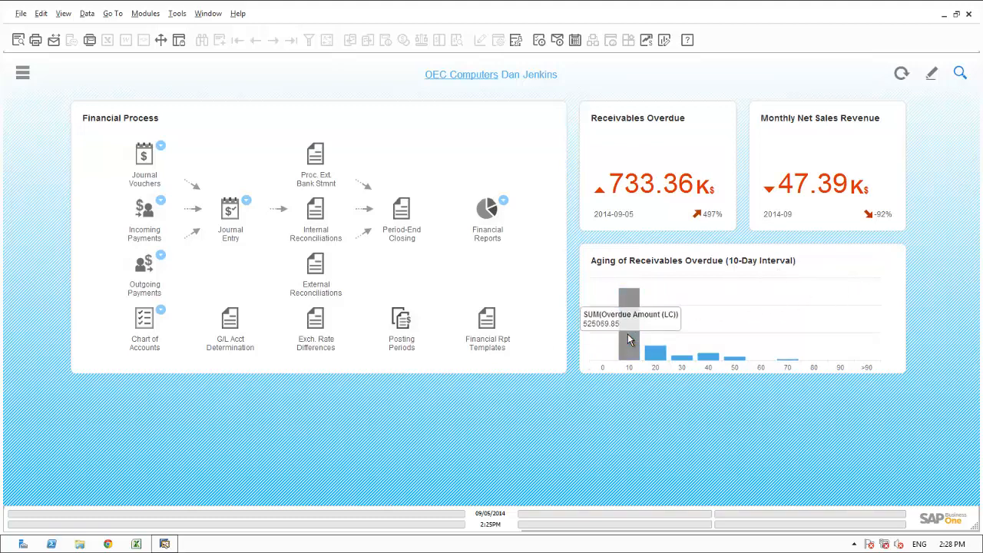
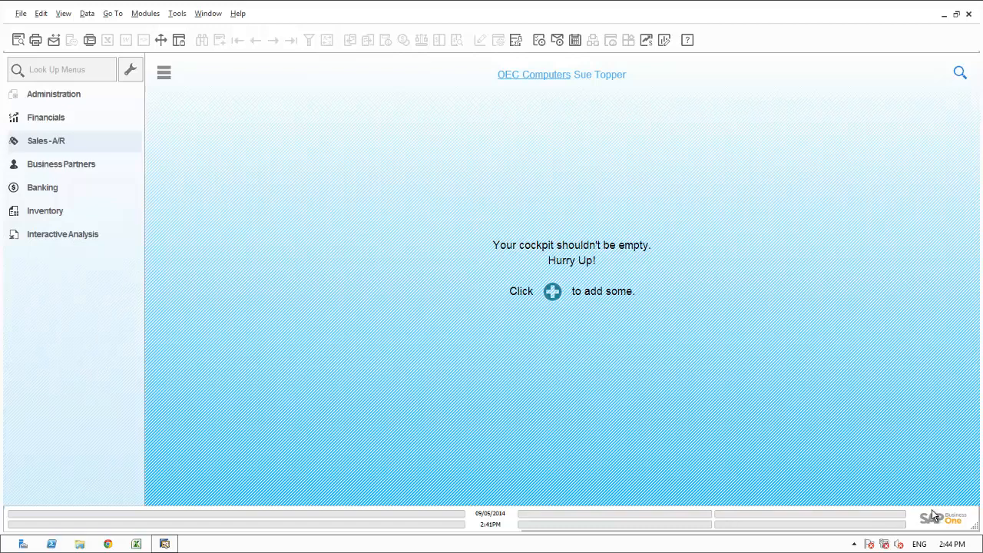
Run the annual sales analysis by items for the HANA Servers group with posting dates from 01/01/2014 to 07/31/2014.
{"action": "left_click", "coordinate": [40, 143]}
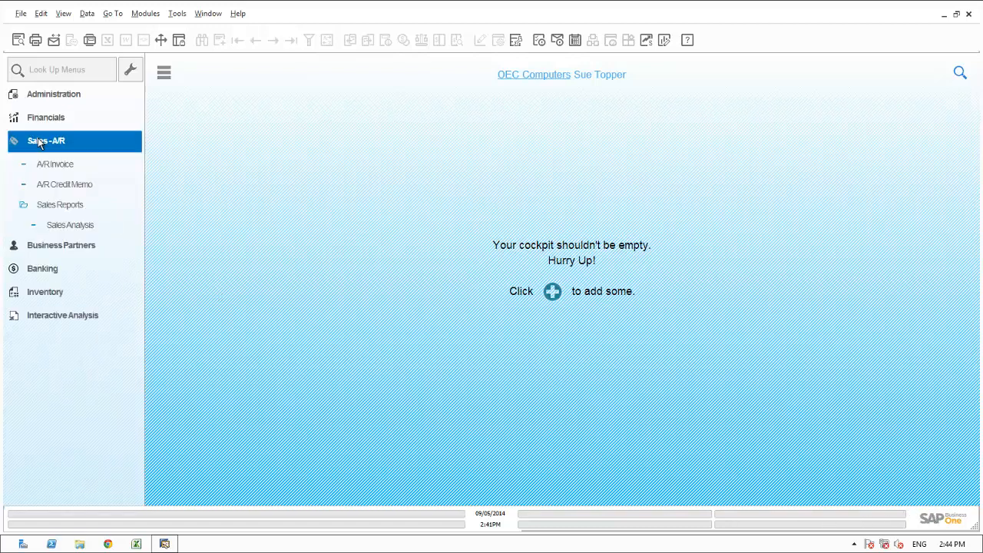
{"action": "left_click", "coordinate": [53, 228]}
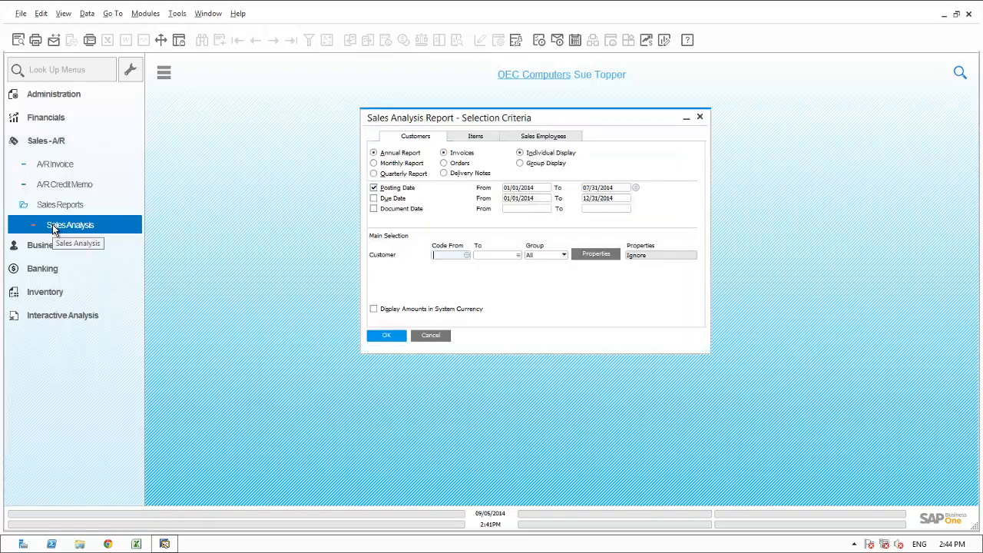
{"action": "left_click", "coordinate": [472, 140]}
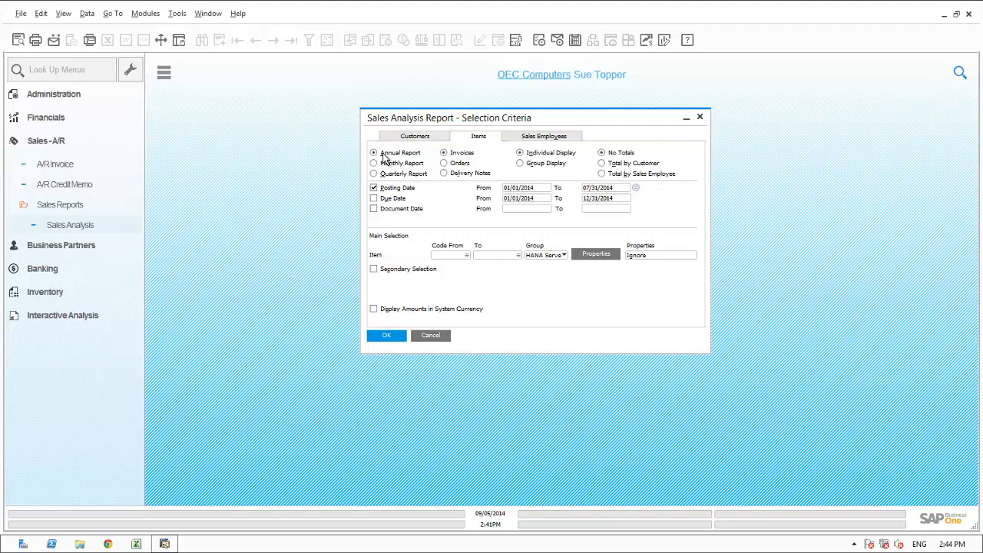
{"action": "left_click", "coordinate": [517, 192]}
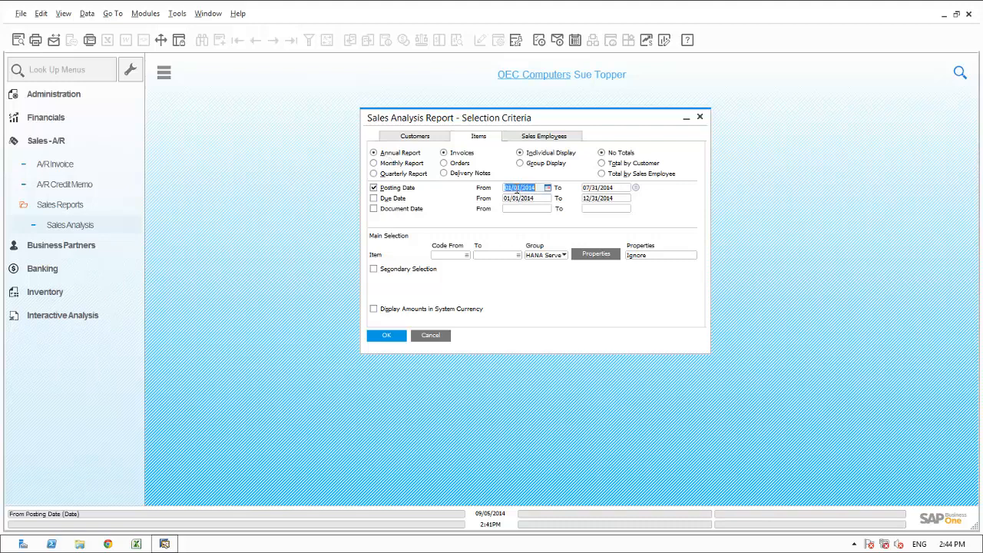
{"action": "left_click", "coordinate": [602, 188]}
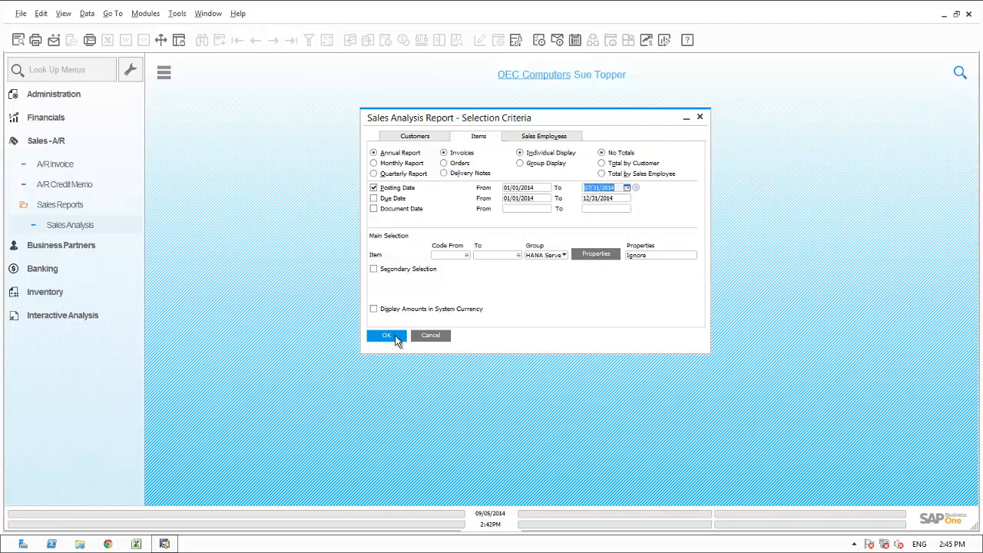
{"action": "left_click", "coordinate": [395, 340]}
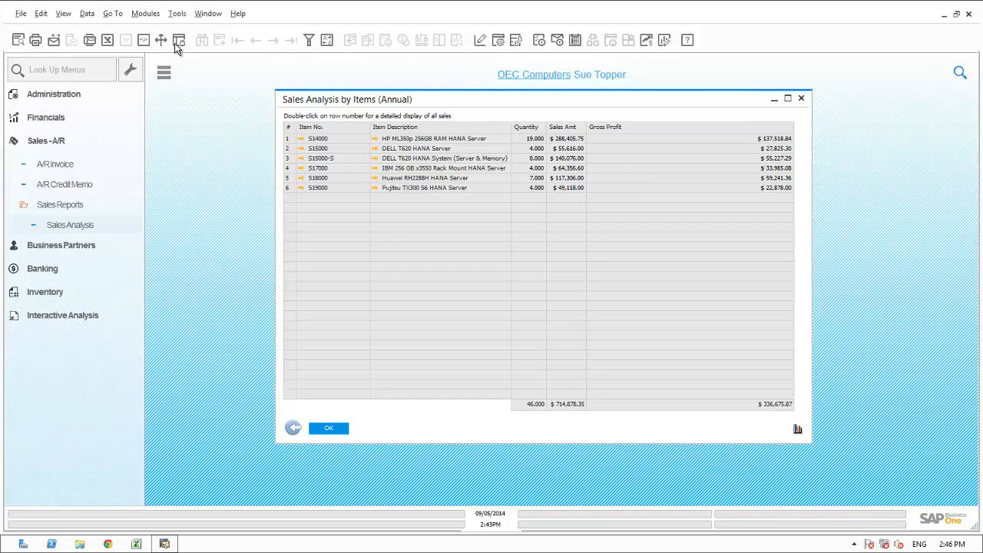
Export the sales analysis to Excel to review the COGS per item, and close the report in SAP Business One.
{"action": "left_click", "coordinate": [107, 41]}
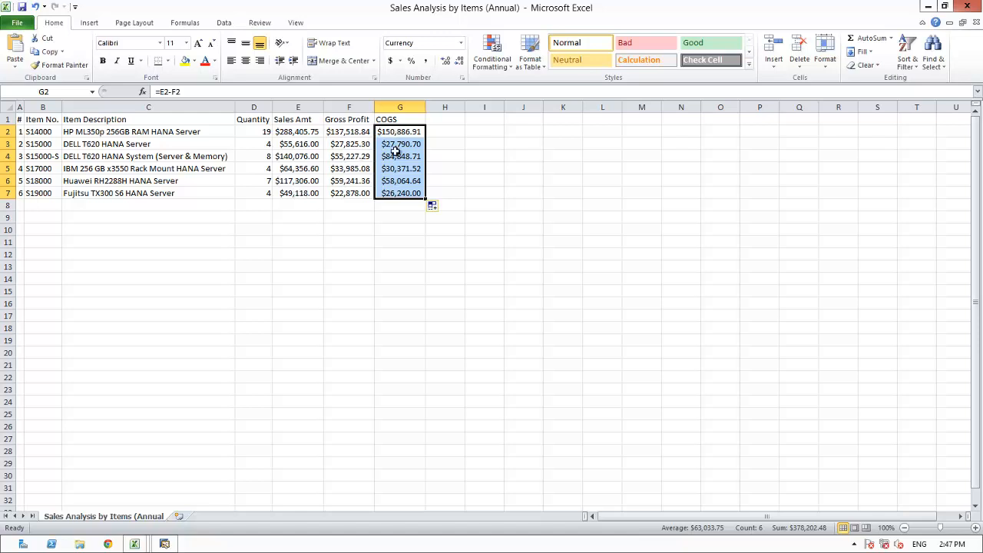
{"action": "key", "text": "alt"}
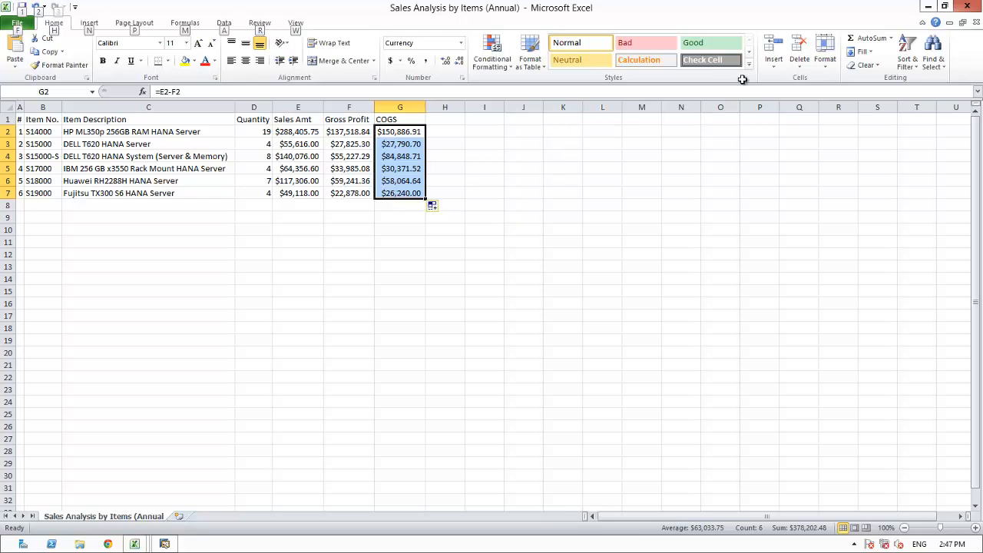
{"action": "left_click", "coordinate": [928, 6]}
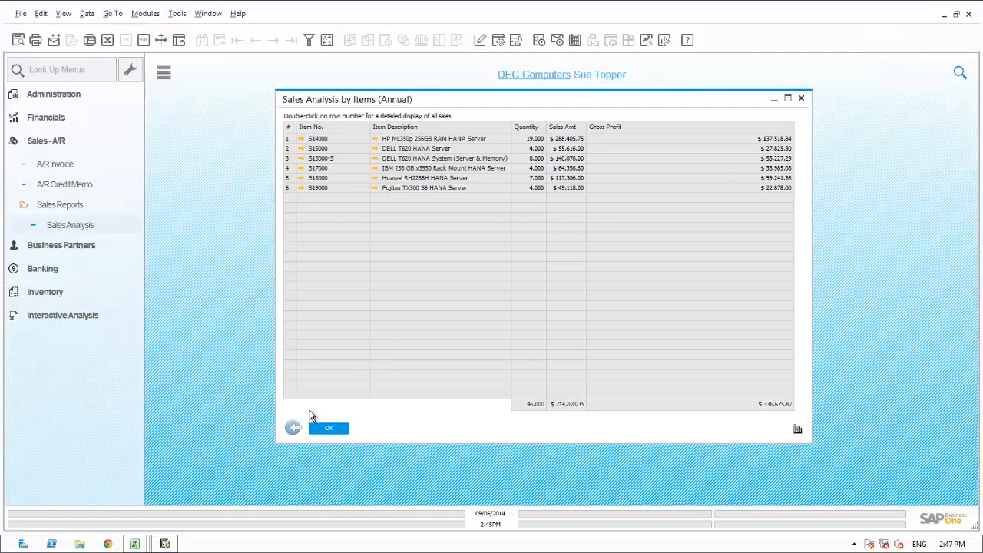
{"action": "left_click", "coordinate": [296, 430]}
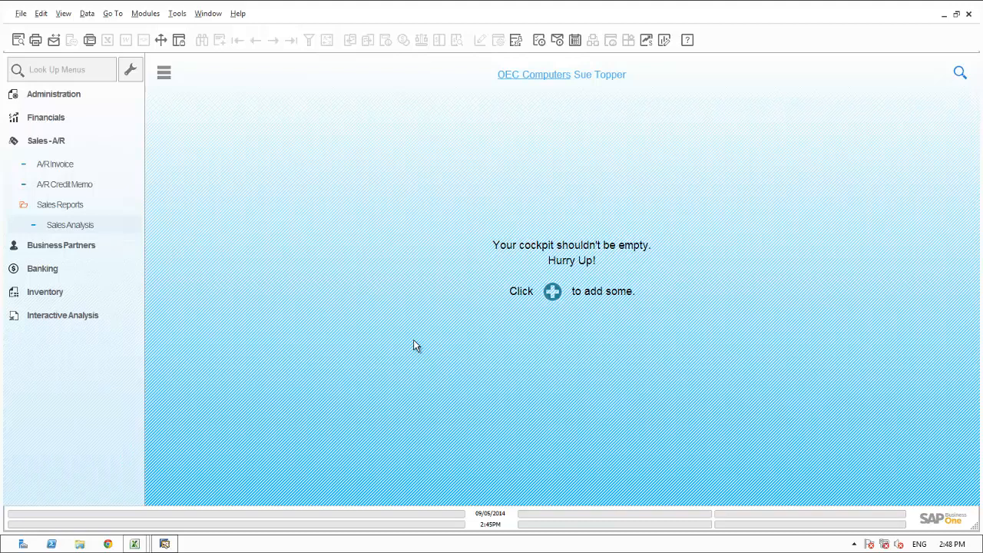
View the reclassification entry for S18000 in open journal voucher 1, and close the entry.
{"action": "left_click", "coordinate": [56, 120]}
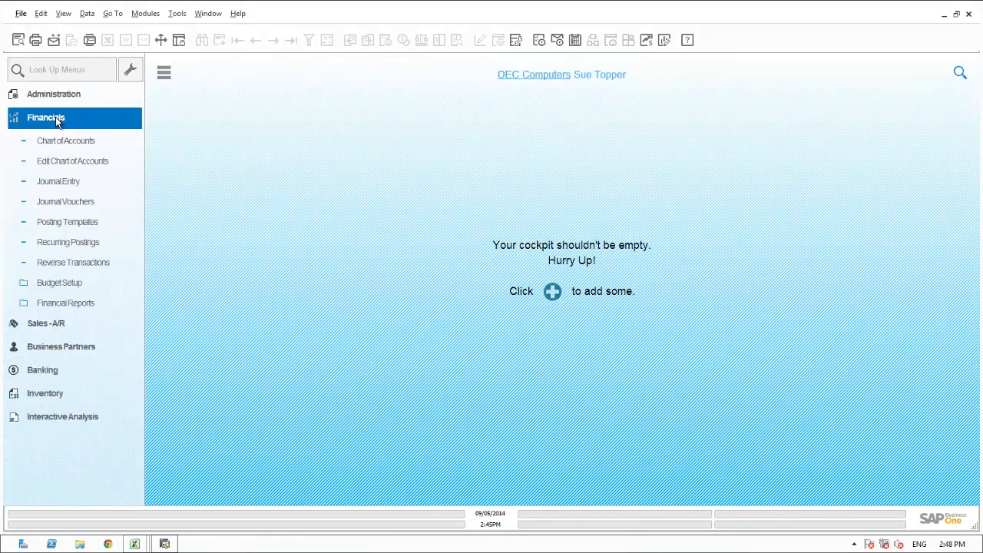
{"action": "left_click", "coordinate": [64, 206]}
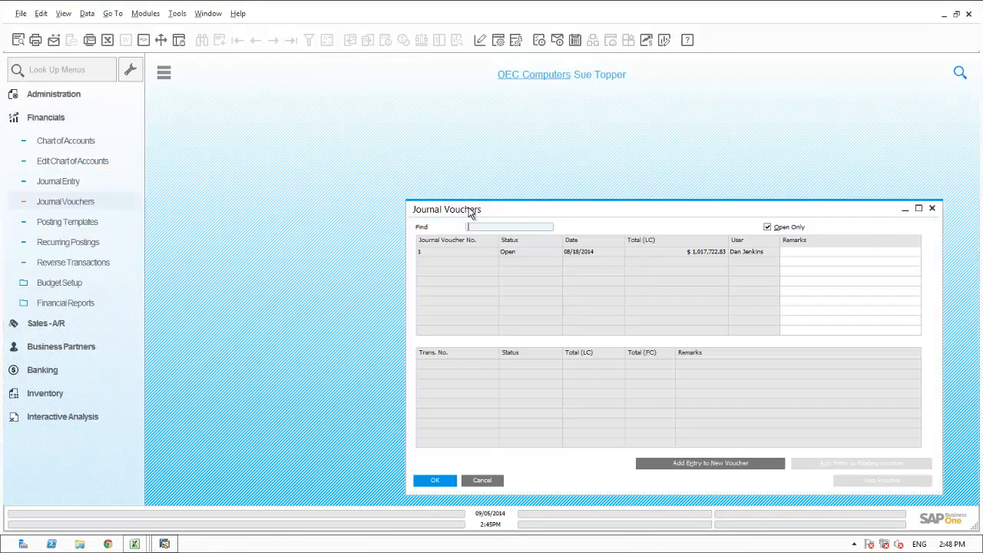
{"action": "left_click_drag", "start_coordinate": [470, 212], "coordinate": [390, 158]}
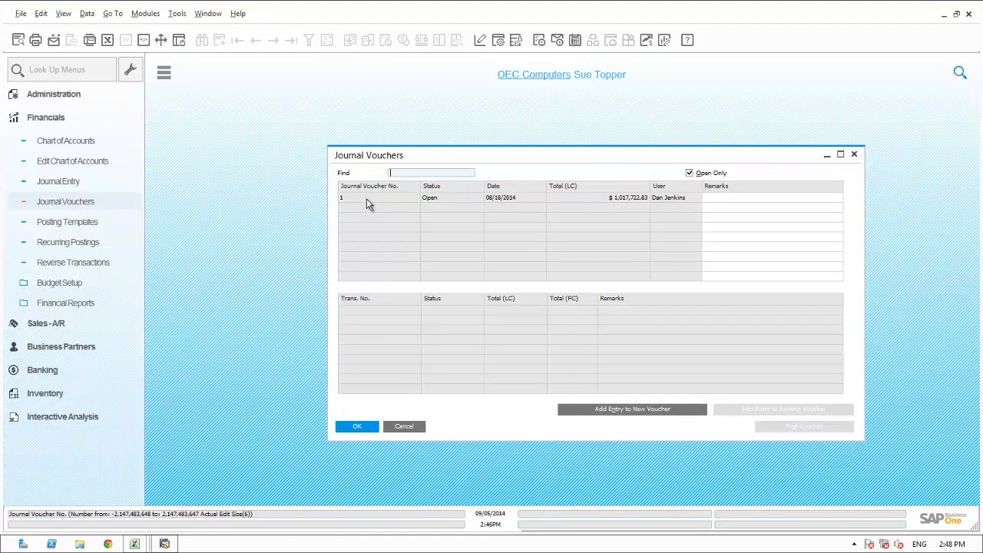
{"action": "left_click", "coordinate": [366, 198]}
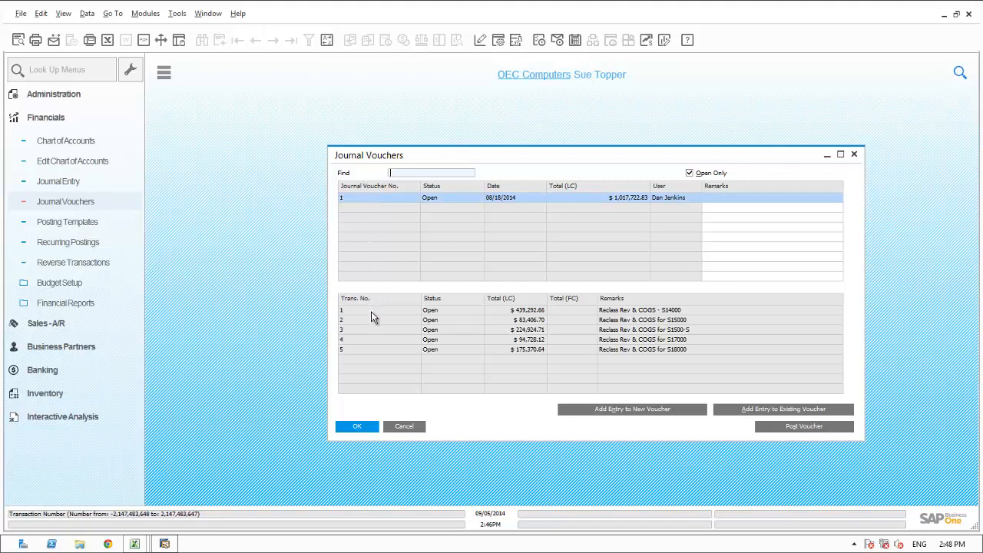
{"action": "double_click", "coordinate": [374, 349]}
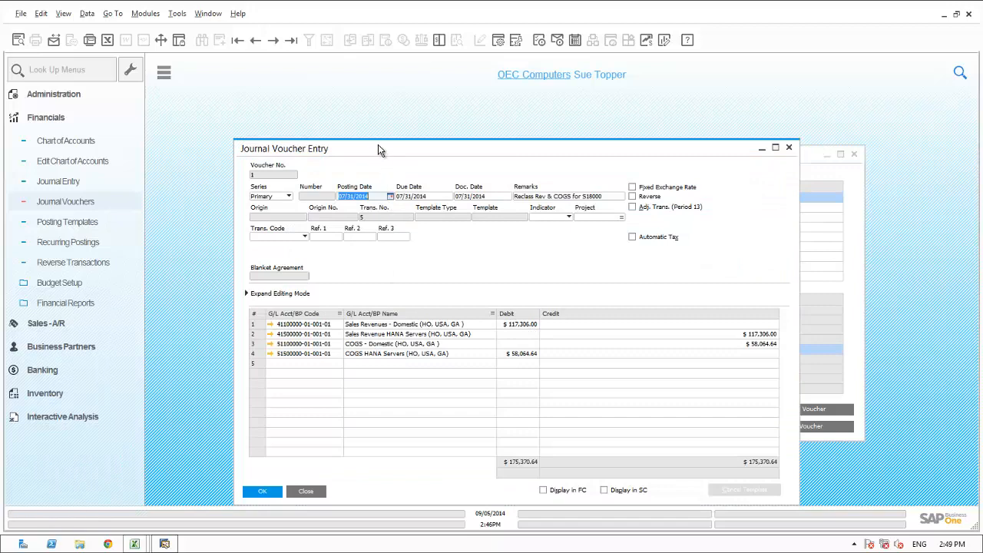
{"action": "left_click_drag", "start_coordinate": [378, 144], "coordinate": [379, 114]}
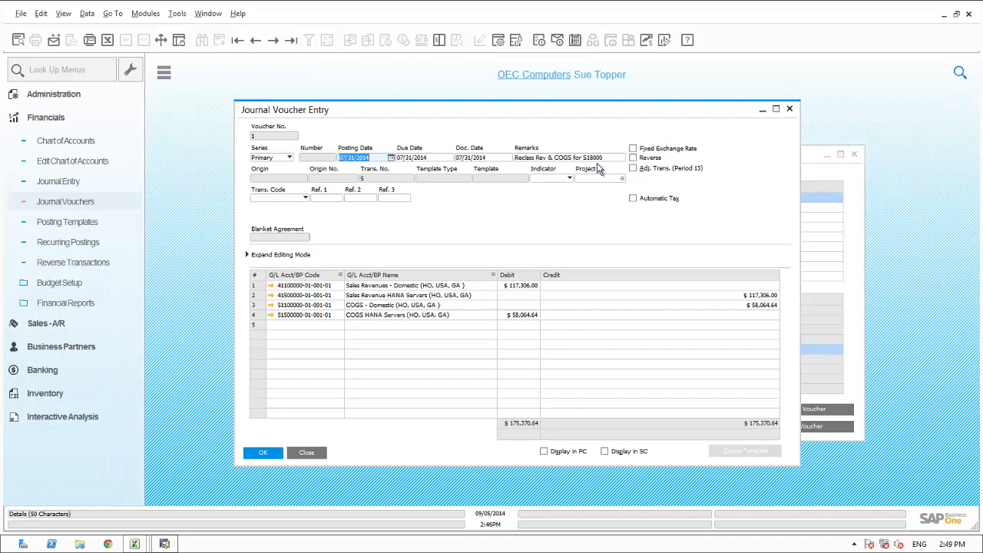
{"action": "left_click", "coordinate": [263, 453]}
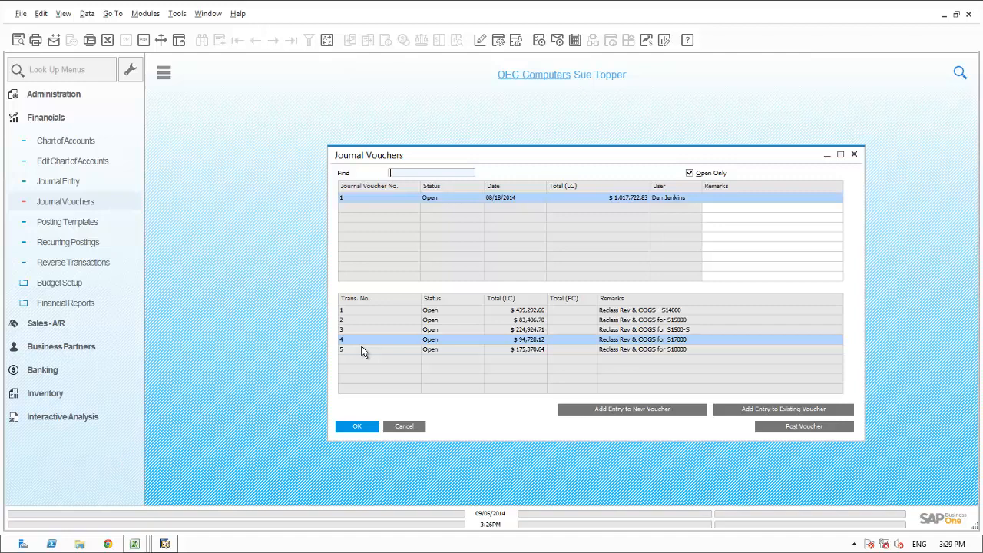
Add an entry to existing voucher 1 with posting and due dates 07/31/2014 and the remark "Reclass Rev & COGS for S19000".
{"action": "left_click", "coordinate": [752, 413]}
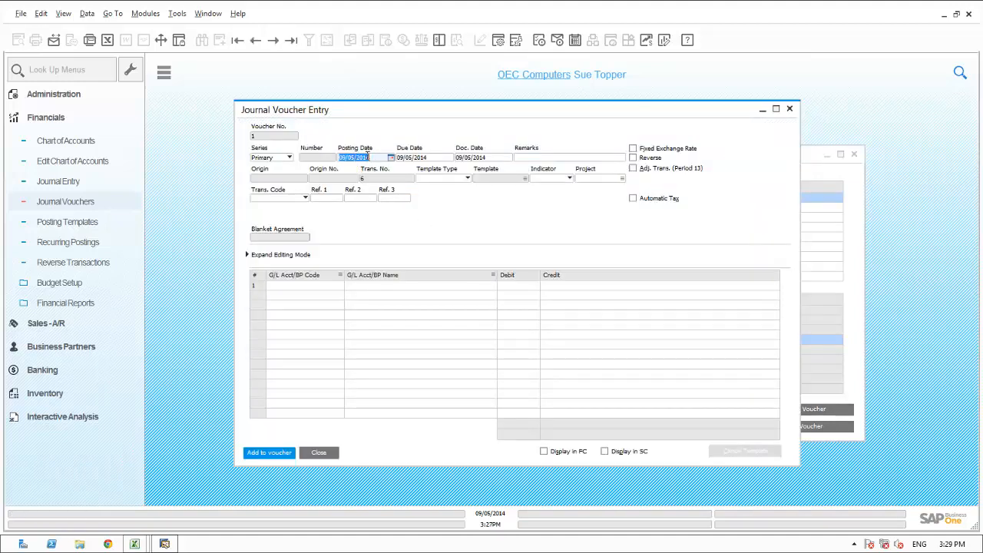
{"action": "type", "text": "0731"}
{"action": "key", "text": "Tab"}
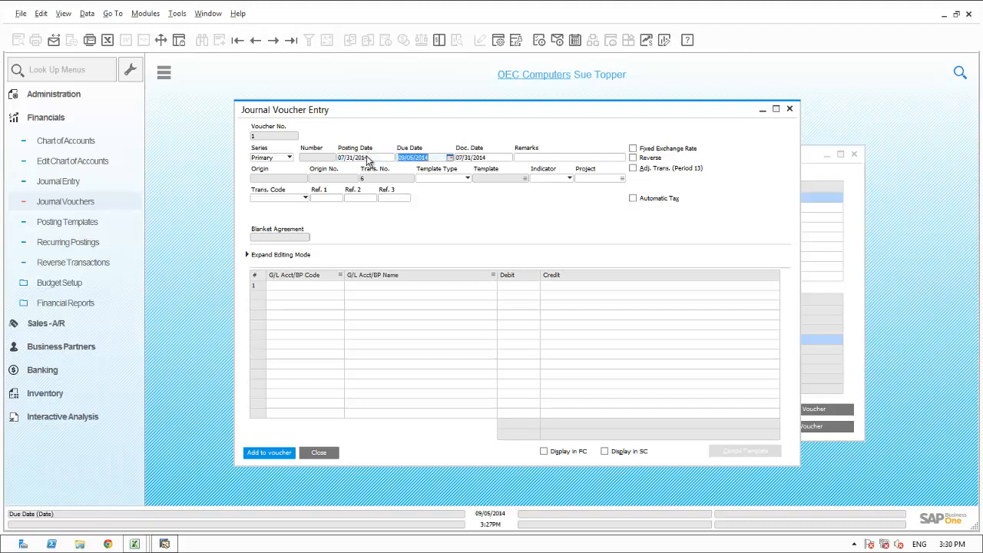
{"action": "type", "text": "0731"}
{"action": "left_click", "coordinate": [535, 157]}
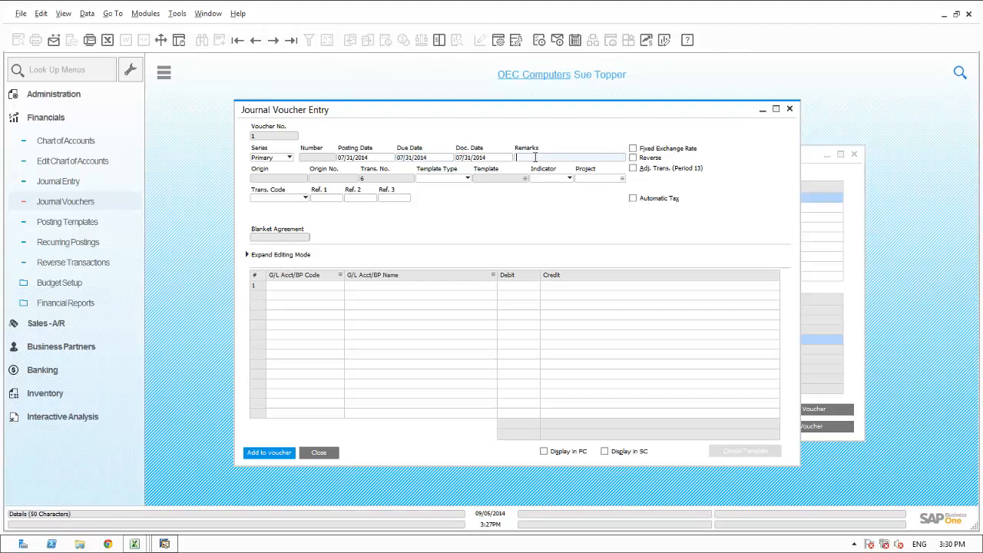
{"action": "type", "text": "Reclass Rev & COGS for $19000"}
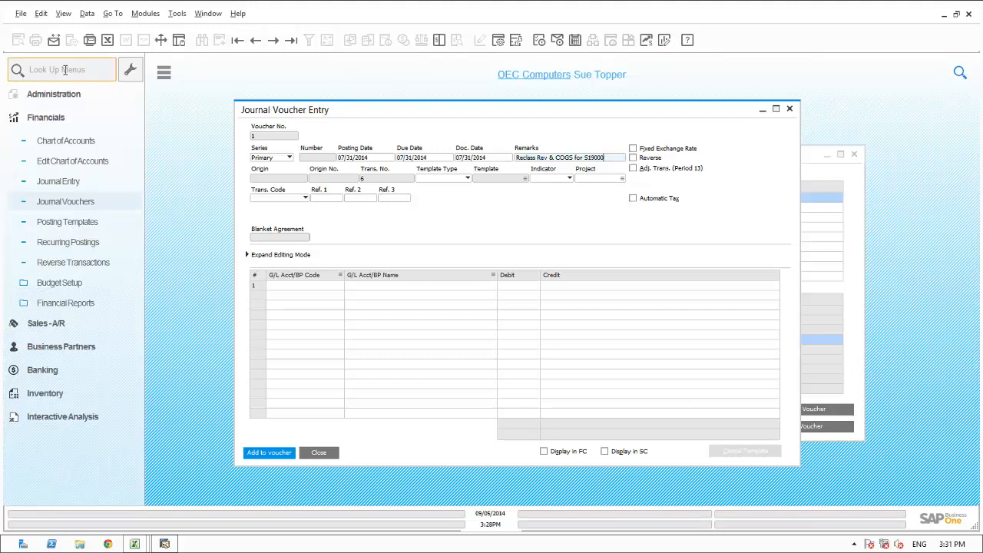
Look up the posting periods, examine the status of the 2014 periods, and close the list without changes.
{"action": "type", "text": "period"}
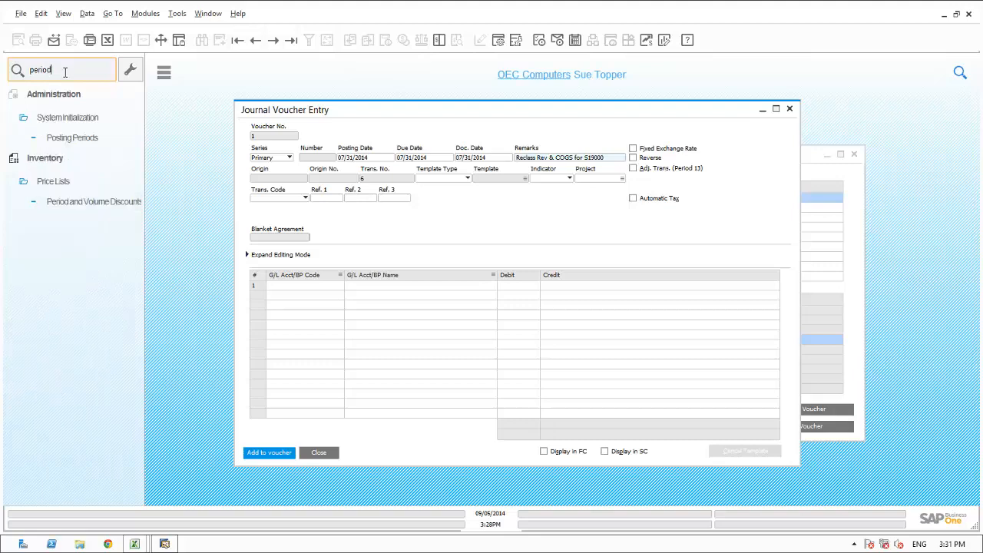
{"action": "left_click", "coordinate": [76, 138]}
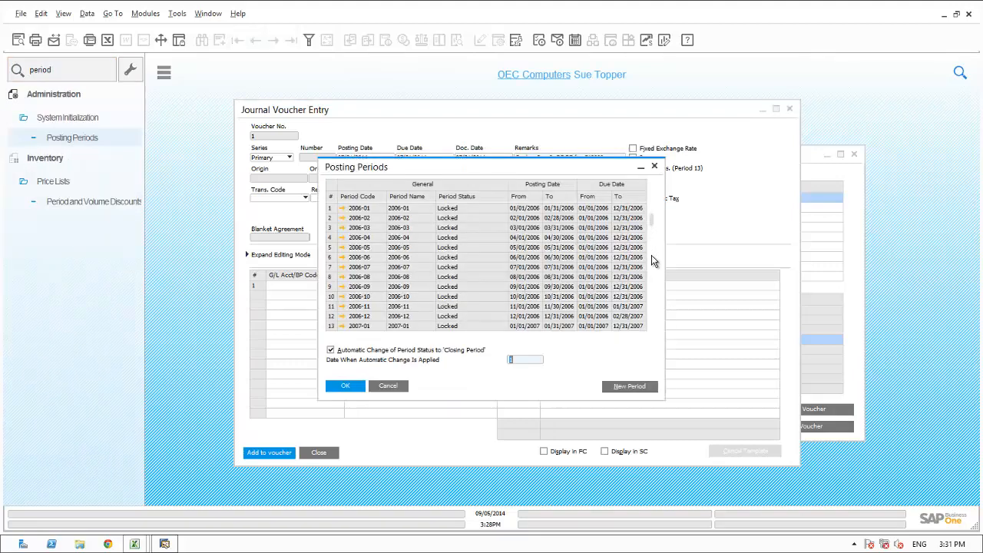
{"action": "left_click_drag", "start_coordinate": [651, 255], "coordinate": [655, 350]}
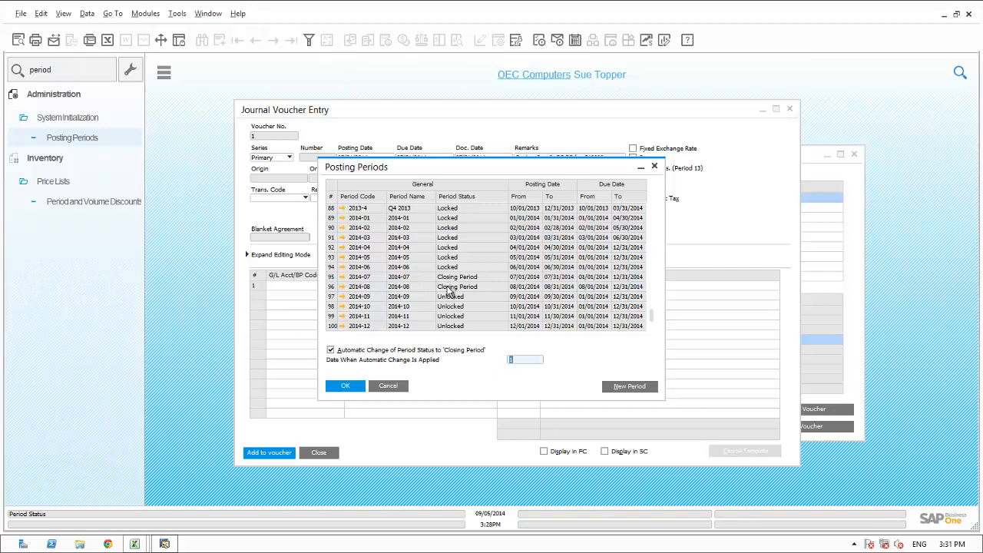
{"action": "left_click", "coordinate": [386, 387]}
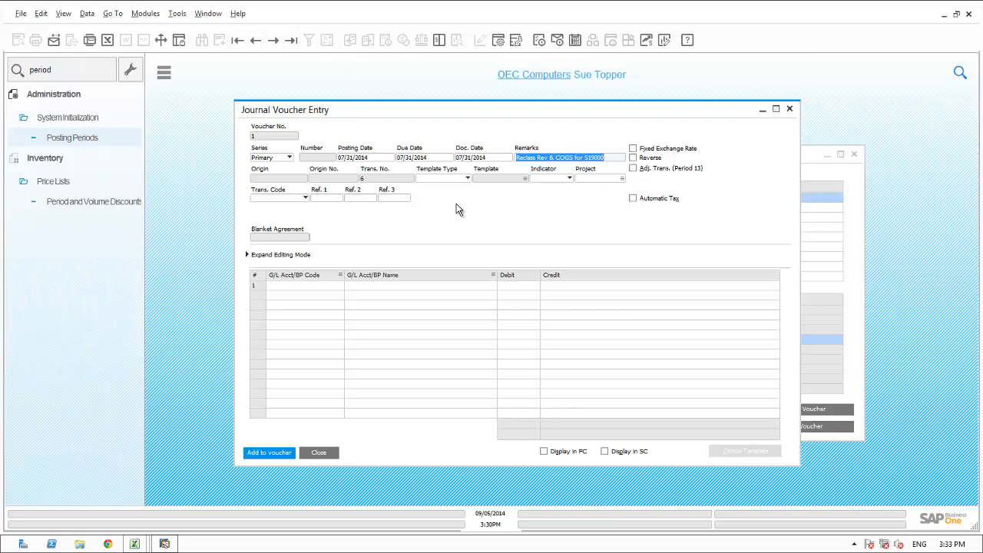
Apply the percentage posting template HANASERV to the journal voucher entry.
{"action": "left_click", "coordinate": [467, 177]}
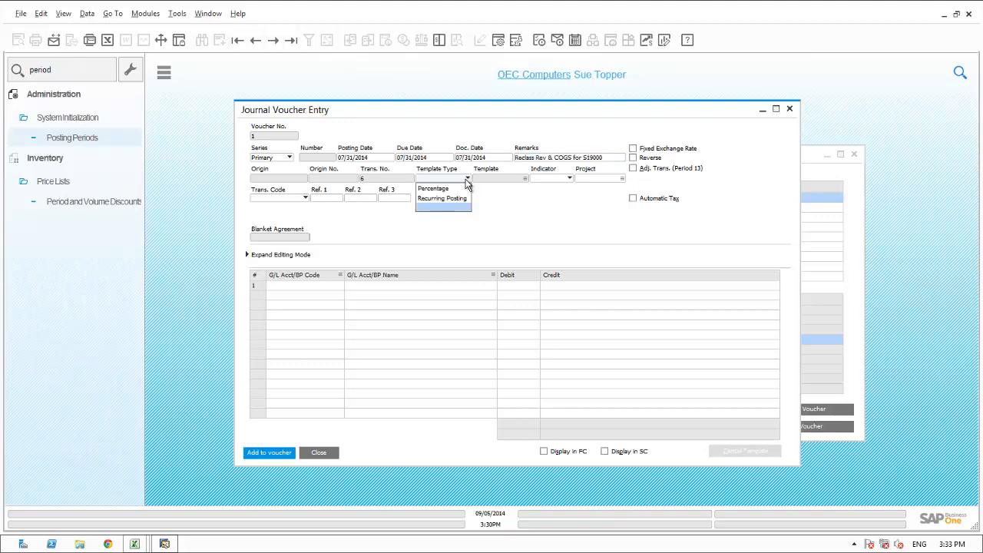
{"action": "left_click", "coordinate": [435, 188]}
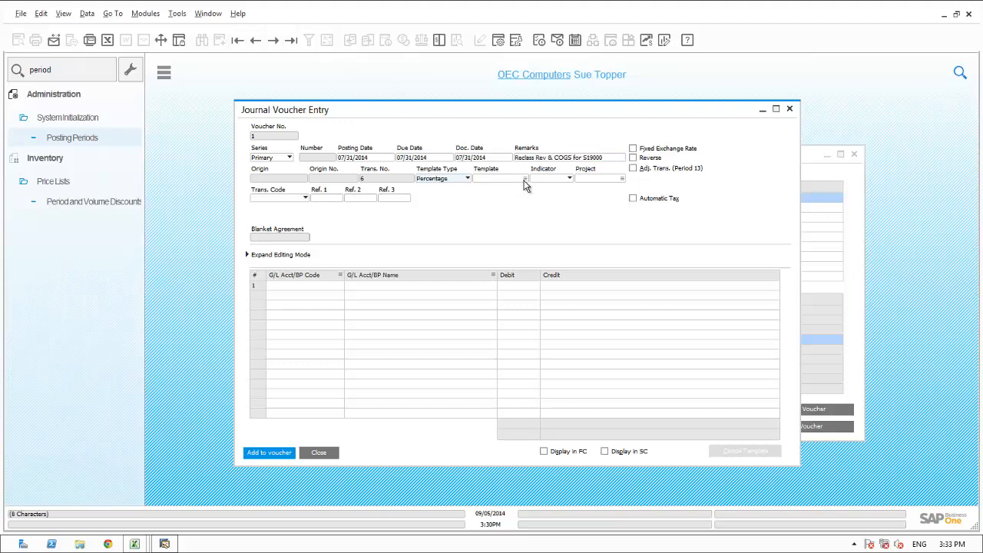
{"action": "left_click", "coordinate": [524, 181]}
{"action": "left_click", "coordinate": [524, 181]}
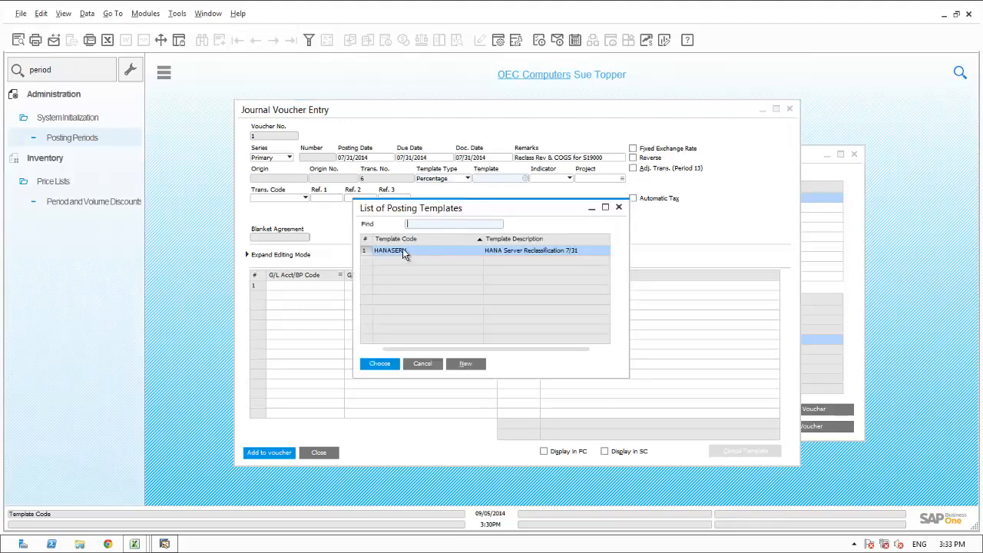
{"action": "left_click", "coordinate": [390, 363]}
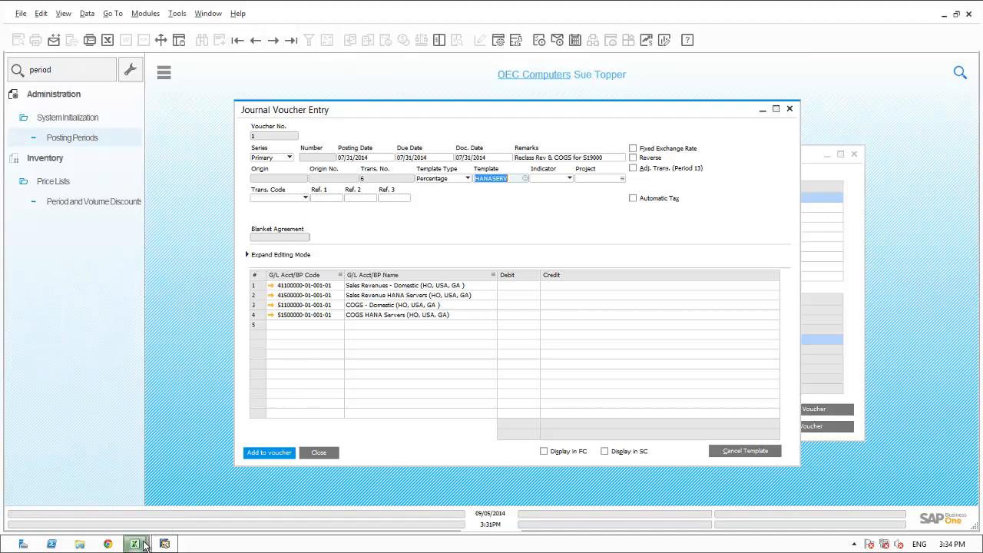
Switch to the Excel sales analysis and copy the sales amount of item S19000.
{"action": "mouse_move", "coordinate": [143, 544]}
{"action": "left_click", "coordinate": [176, 513]}
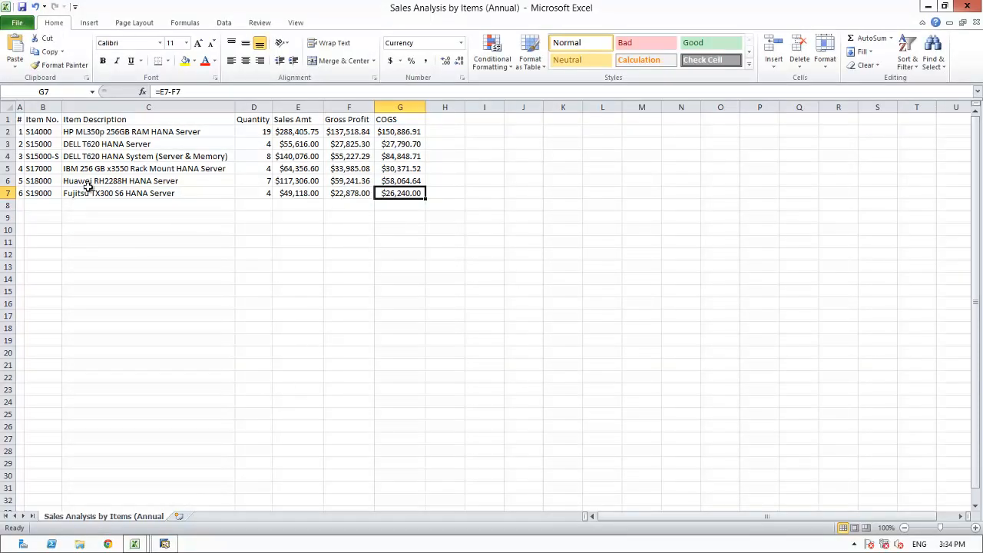
{"action": "left_click", "coordinate": [304, 194]}
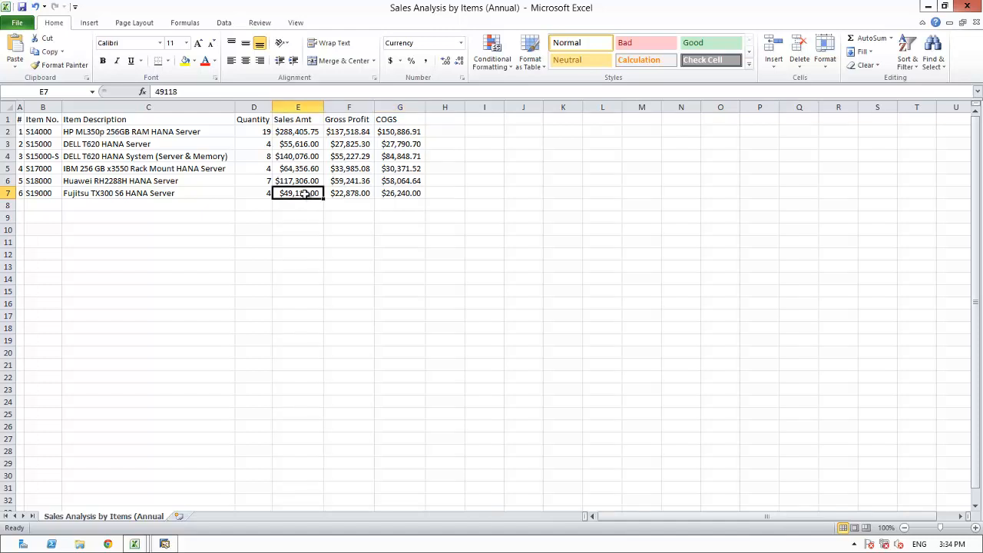
{"action": "key", "text": "ctrl+c"}
Back in SAP Business One, debit Sales Revenues - Domestic 49,118.00 and credit Sales Revenue HANA Servers 49,118.00 in the voucher entry.
{"action": "left_click", "coordinate": [164, 544]}
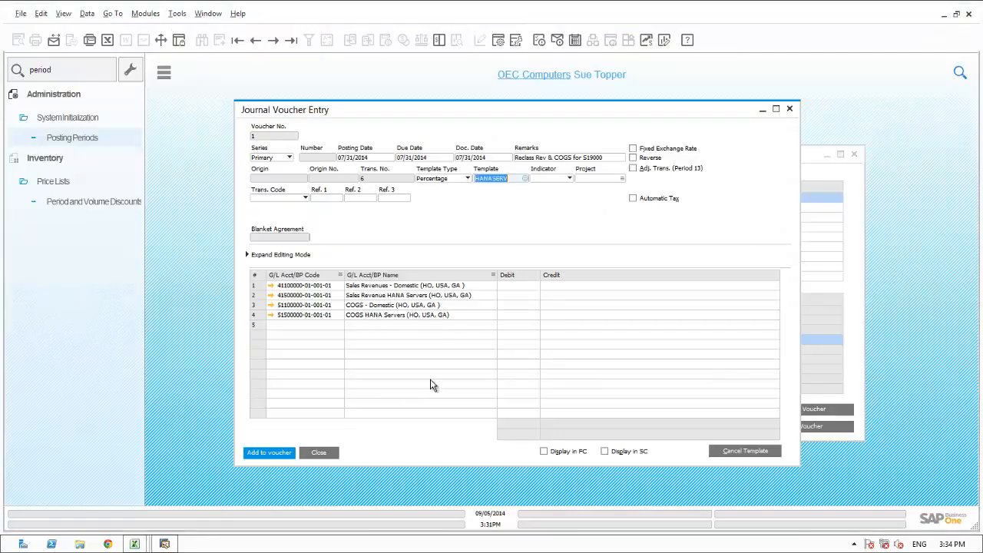
{"action": "left_click", "coordinate": [516, 286]}
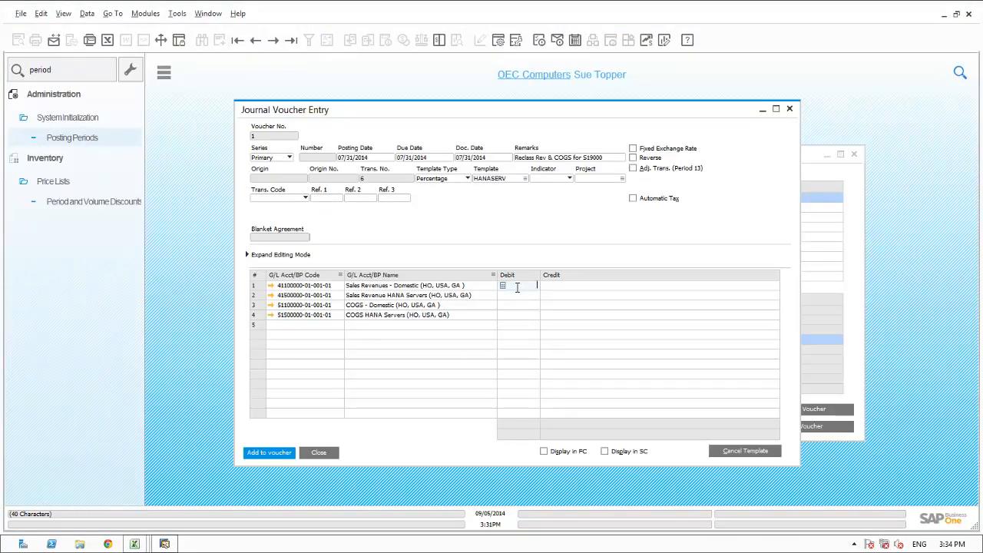
{"action": "key", "text": "ctrl+v"}
{"action": "key", "text": "Tab"}
{"action": "key", "text": "Tab"}
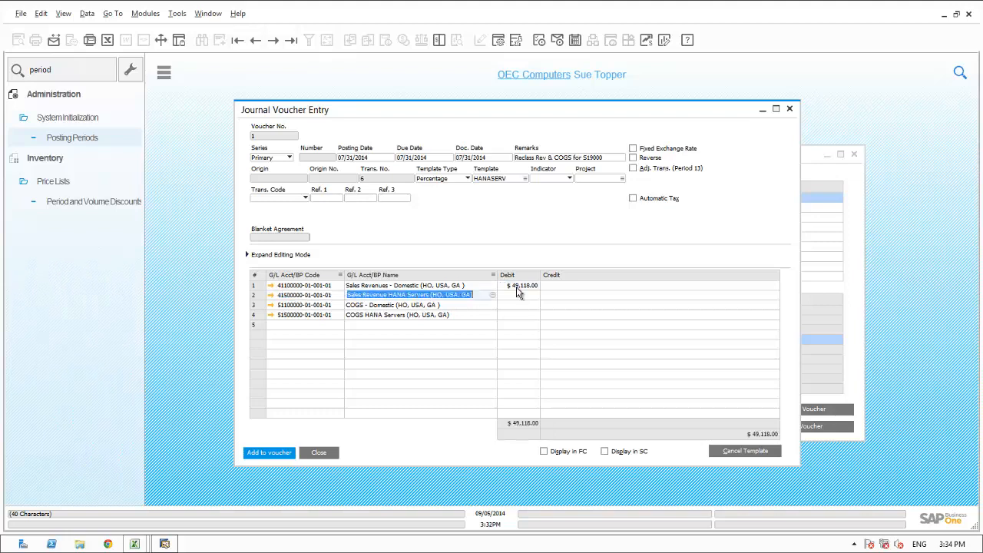
{"action": "key", "text": "Tab"}
{"action": "key", "text": "Tab"}
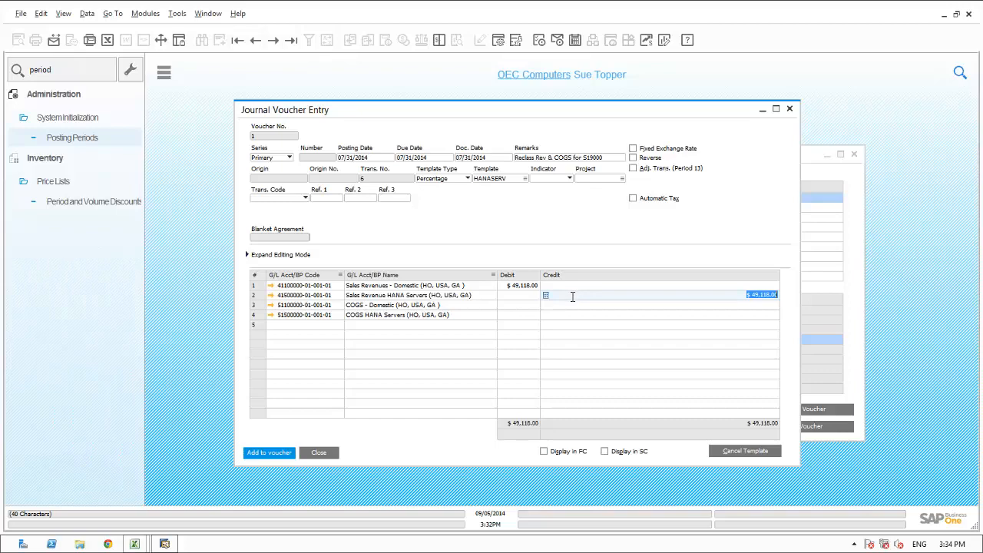
Switch to the Excel sales analysis and copy the COGS amount of item S19000.
{"action": "mouse_move", "coordinate": [135, 543]}
{"action": "left_click", "coordinate": [208, 502]}
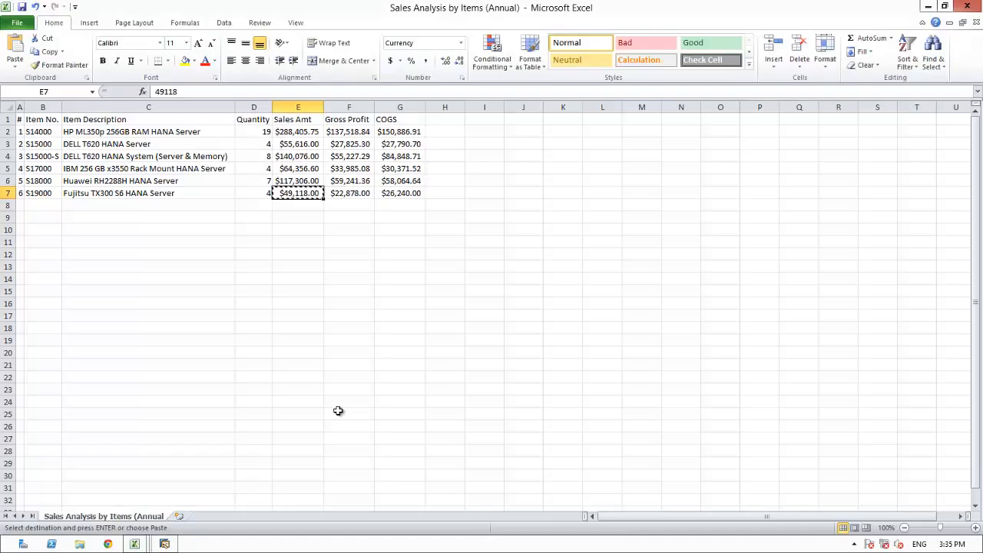
{"action": "left_click", "coordinate": [405, 193]}
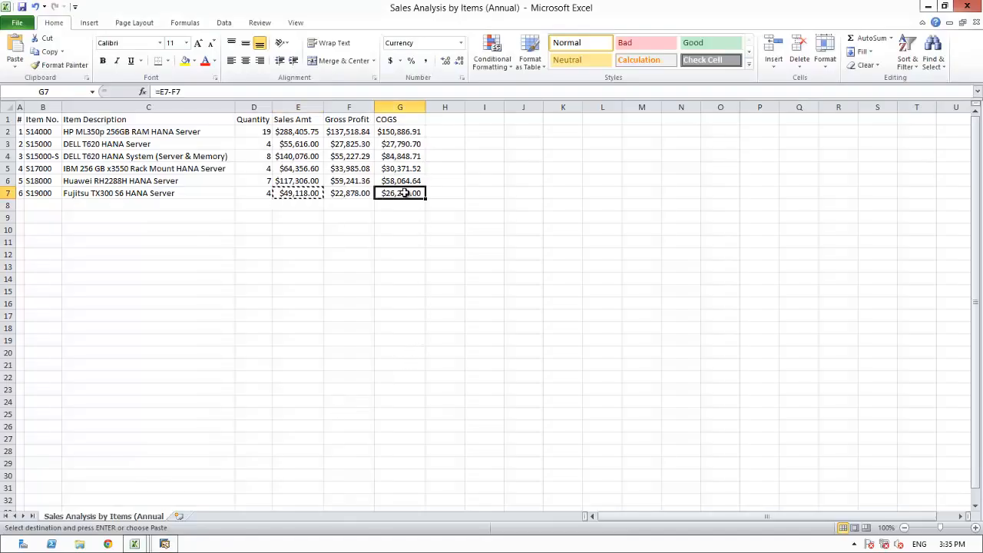
Back in SAP Business One, credit COGS - Domestic 26,240.00 and debit COGS HANA Servers 26,240.00 in the voucher entry.
{"action": "mouse_move", "coordinate": [164, 543]}
{"action": "left_click", "coordinate": [214, 495]}
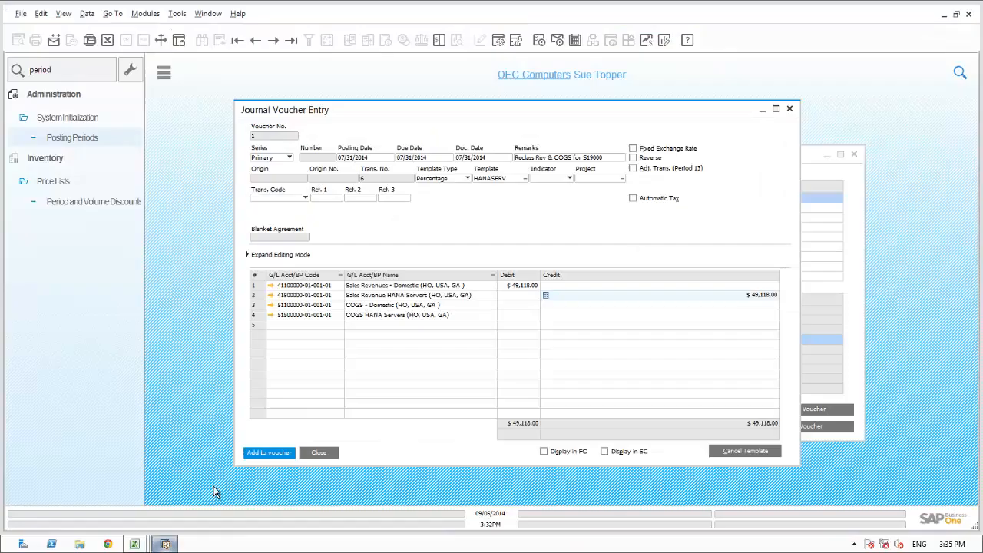
{"action": "left_click", "coordinate": [556, 304]}
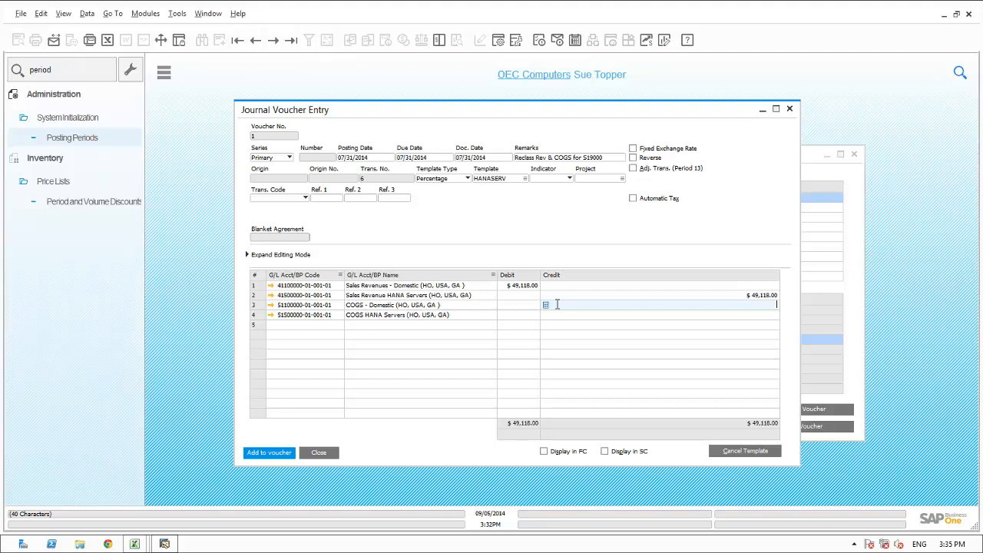
{"action": "key", "text": "ctrl+v"}
{"action": "key", "text": "Tab"}
{"action": "key", "text": "Tab"}
{"action": "key", "text": "Tab"}
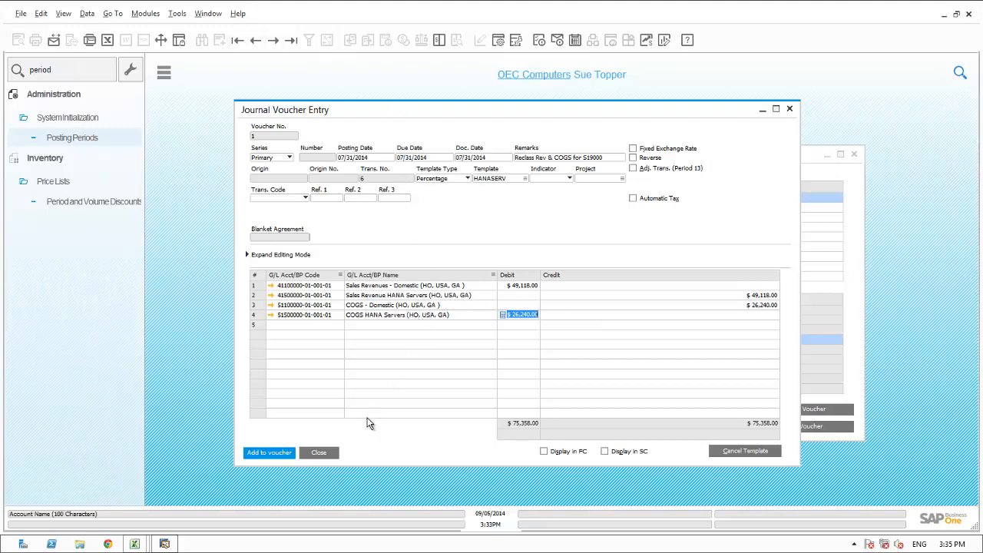
Add the completed S19000 entry to the voucher, close the entry form, and update the journal vouchers.
{"action": "left_click", "coordinate": [270, 452]}
{"action": "left_click", "coordinate": [317, 452]}
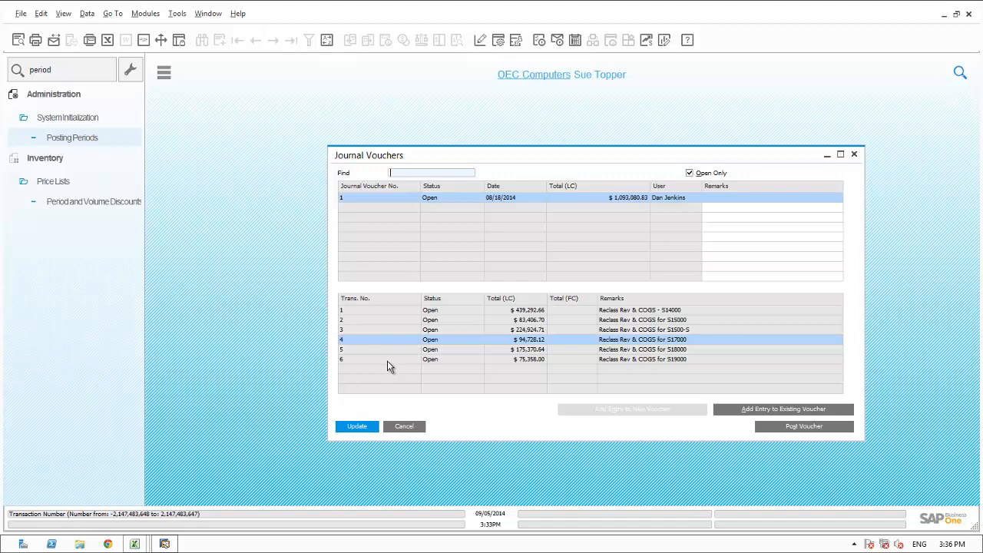
{"action": "left_click", "coordinate": [360, 428]}
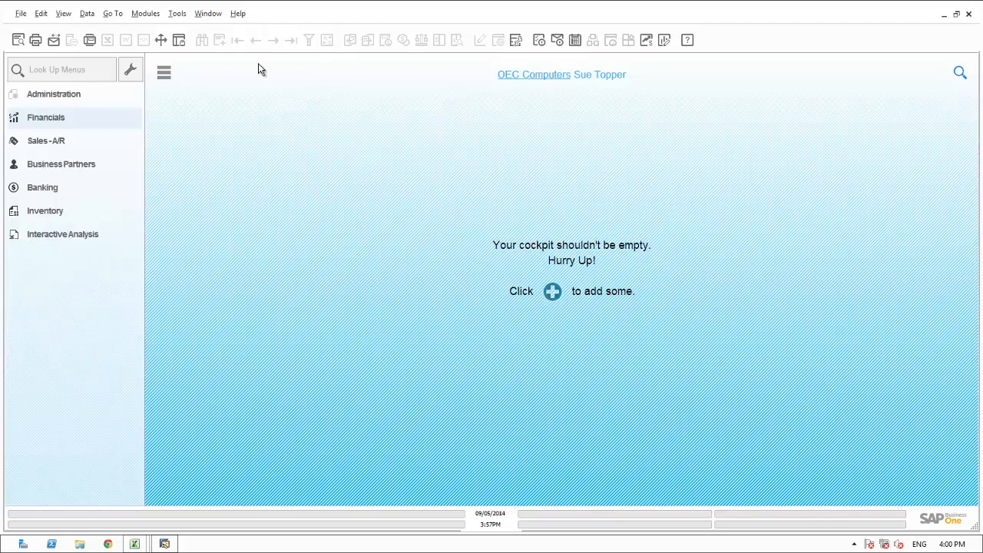
Open the General Ledger report's selection criteria and load the saved criteria Rev & COGS GL.
{"action": "left_click", "coordinate": [36, 116]}
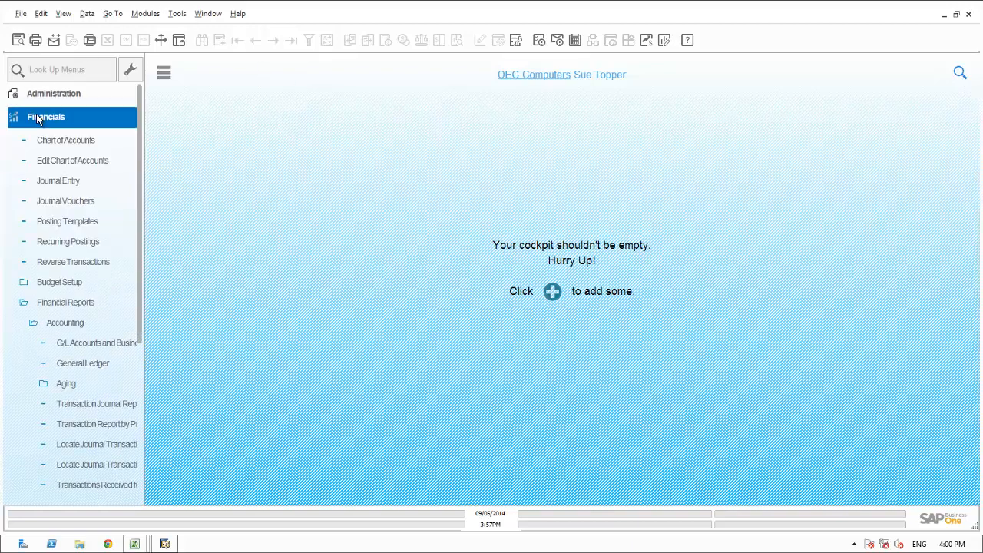
{"action": "scroll", "coordinate": [68, 277], "scroll_direction": "down", "scroll_amount": 1}
{"action": "left_click", "coordinate": [73, 340]}
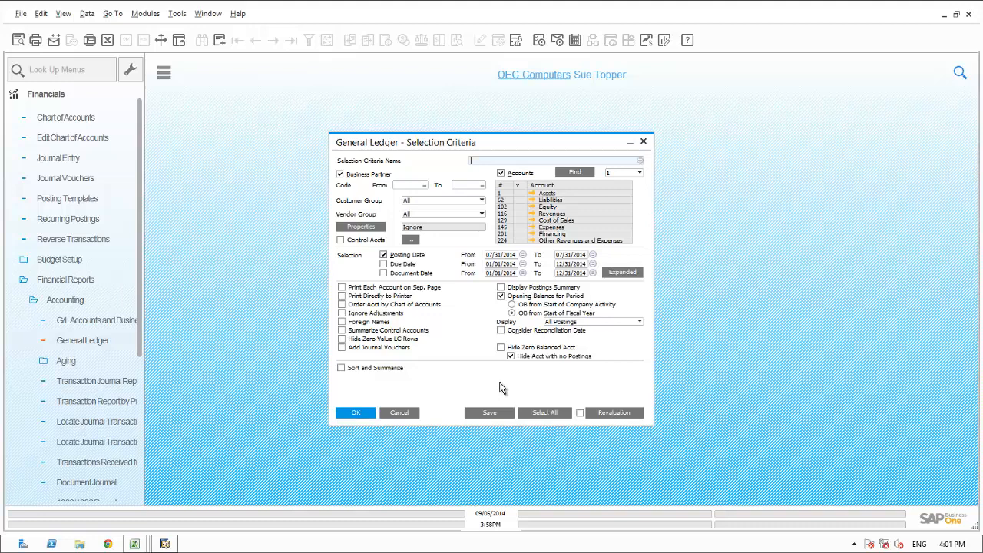
{"action": "left_click", "coordinate": [639, 160]}
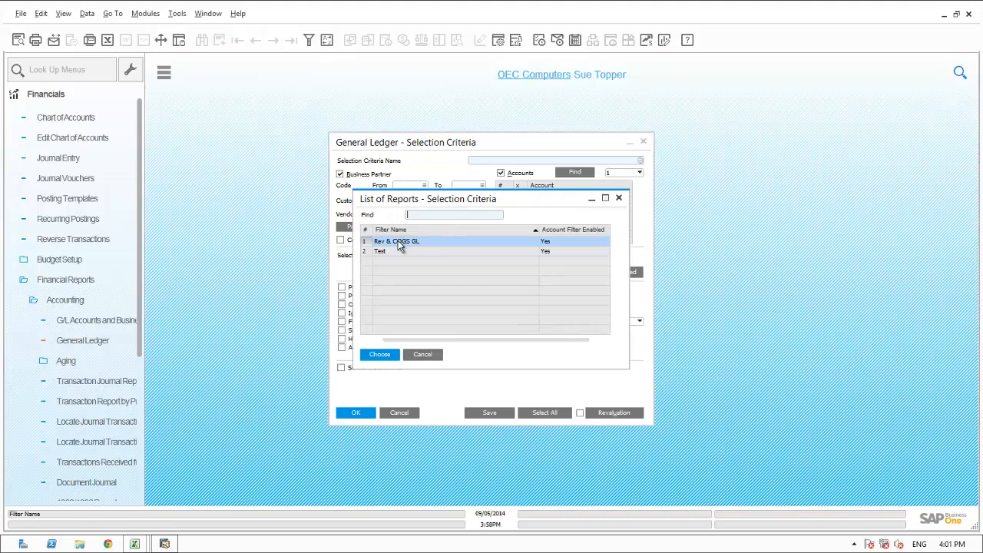
{"action": "left_click", "coordinate": [380, 357]}
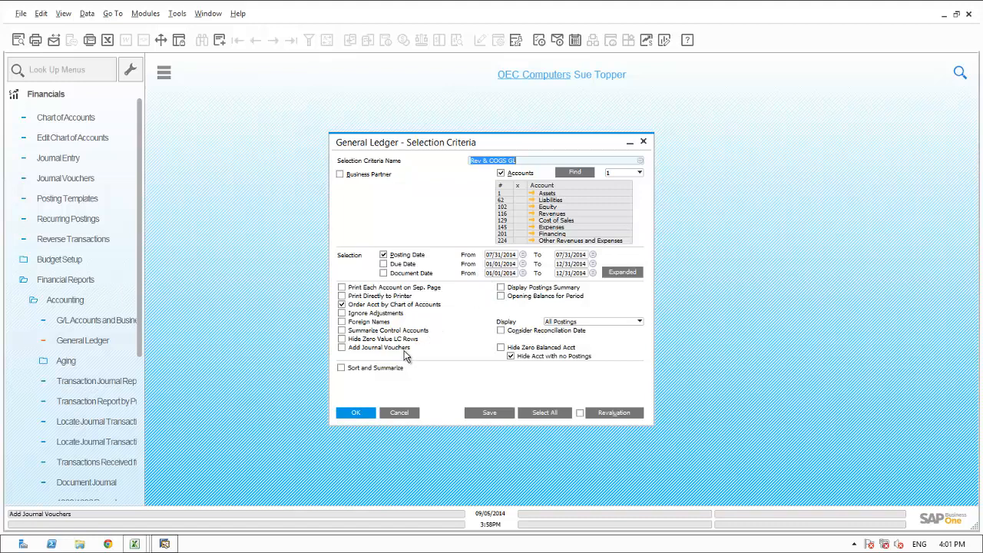
Run the General Ledger report with journal vouchers added, examine the reclassified revenue and COGS postings, and close it.
{"action": "left_click", "coordinate": [341, 349]}
{"action": "left_click", "coordinate": [355, 414]}
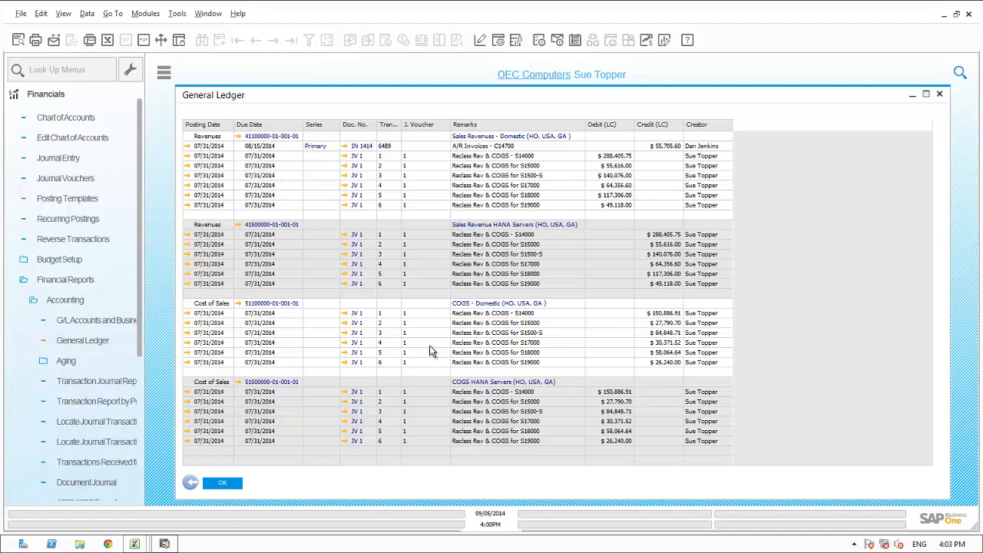
{"action": "left_click", "coordinate": [190, 484]}
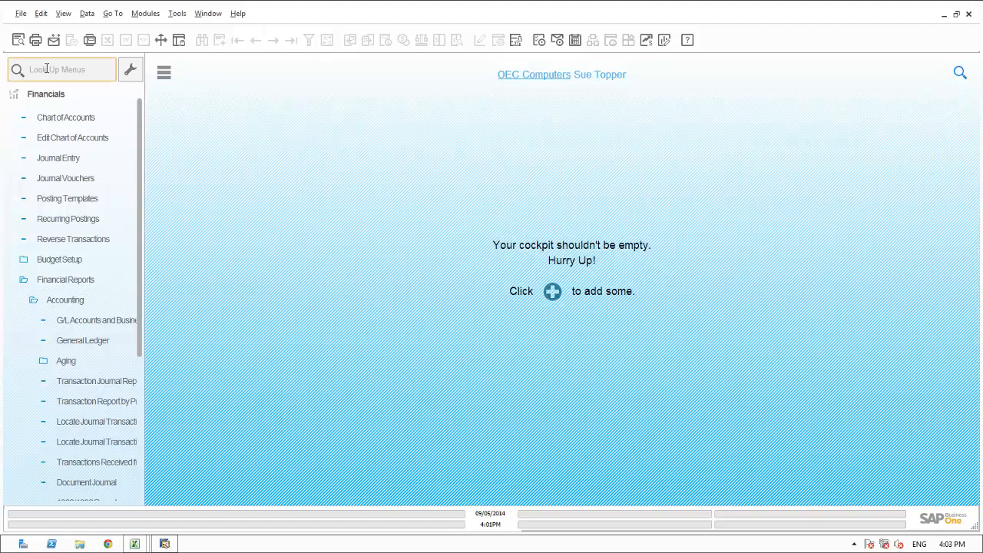
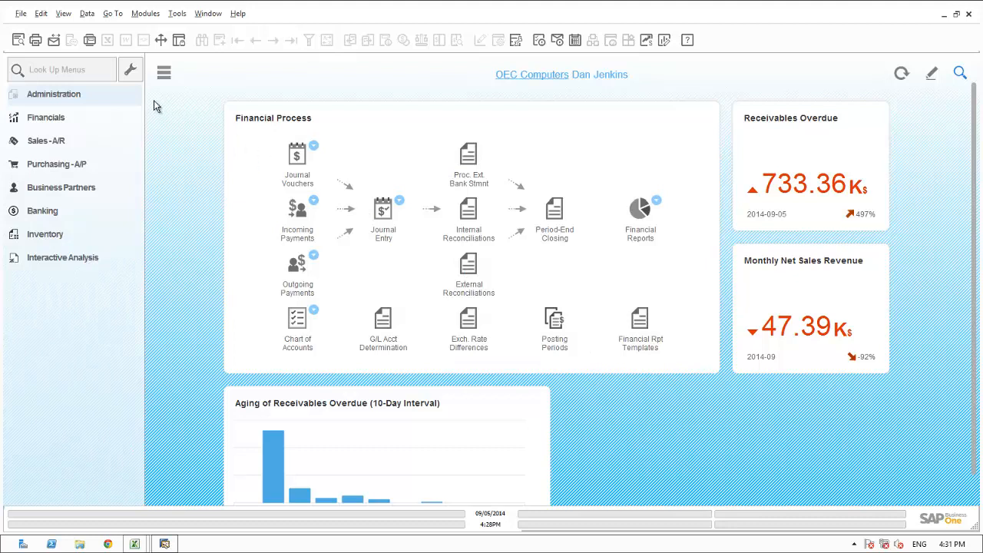
Look up the Projects setup, examine the Mexico Sales Initiative project, and close the setup.
{"action": "type", "text": "projects"}
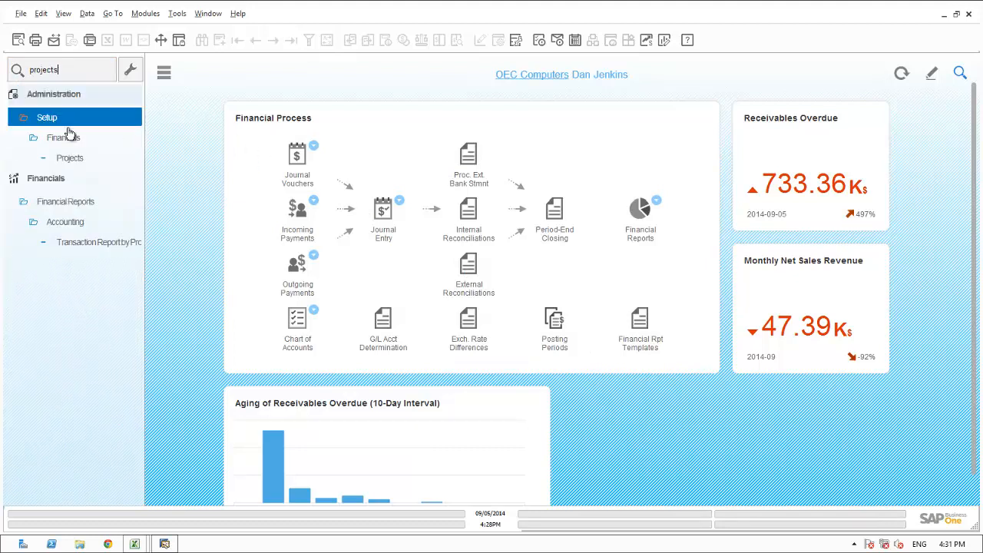
{"action": "left_click", "coordinate": [70, 158]}
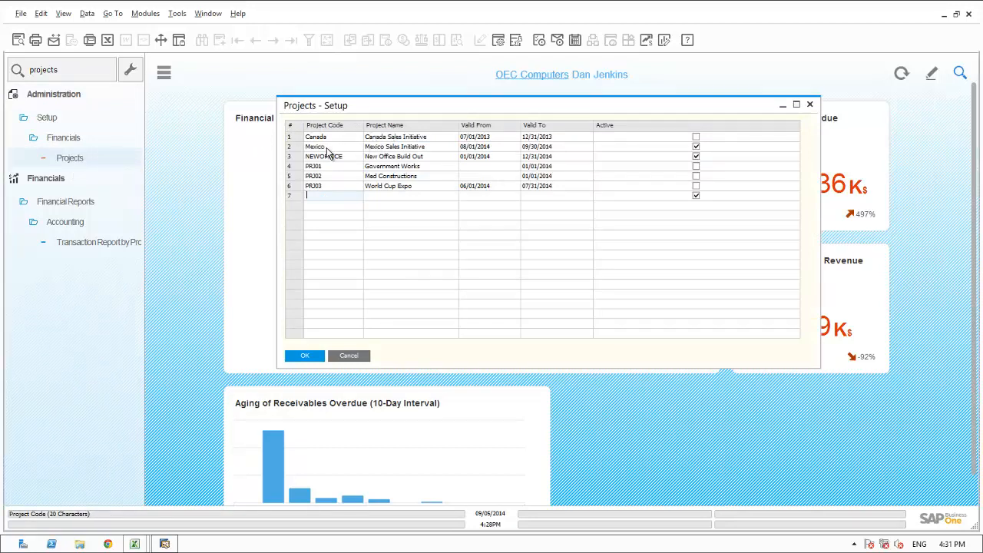
{"action": "left_click", "coordinate": [288, 149]}
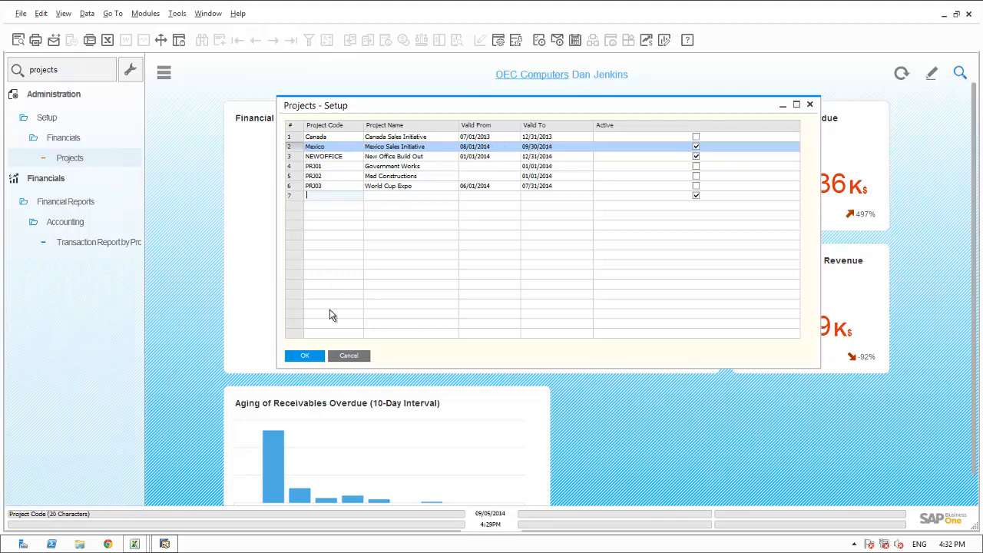
{"action": "left_click", "coordinate": [305, 356]}
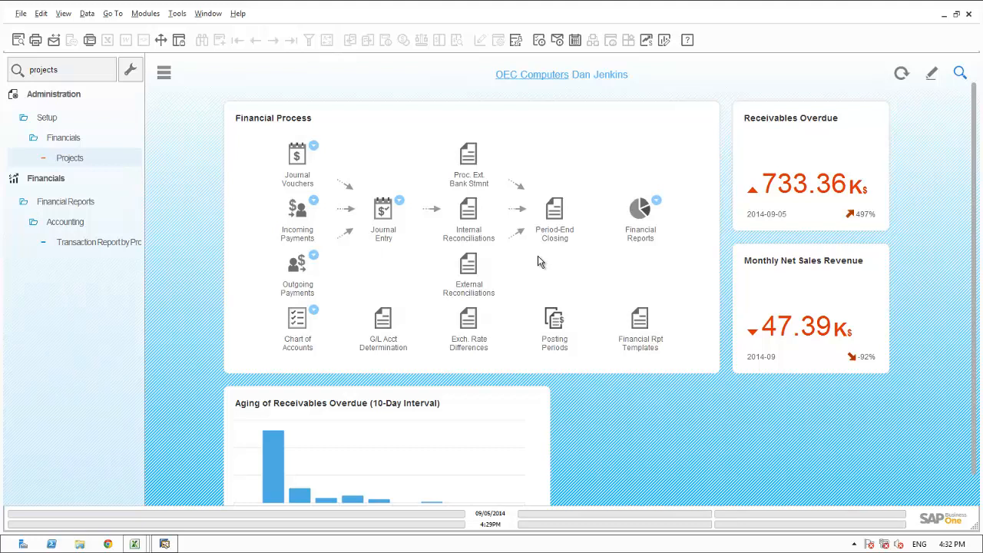
Clear the menu search and examine the Cost Accounting options for posting without a project in the General Settings.
{"action": "left_click", "coordinate": [61, 70]}
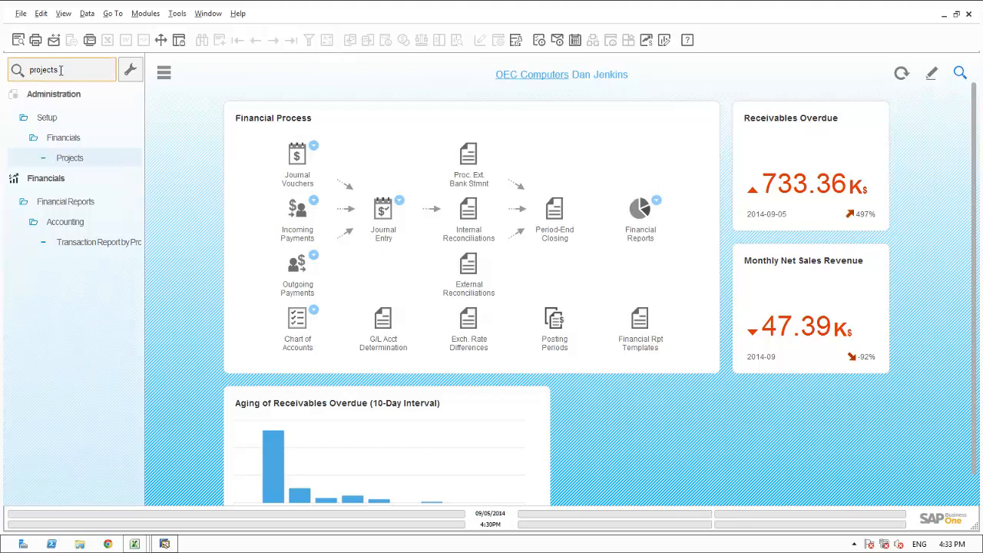
{"action": "key", "text": "ctrl+a"}
{"action": "key", "text": "BackSpace"}
{"action": "left_click", "coordinate": [60, 94]}
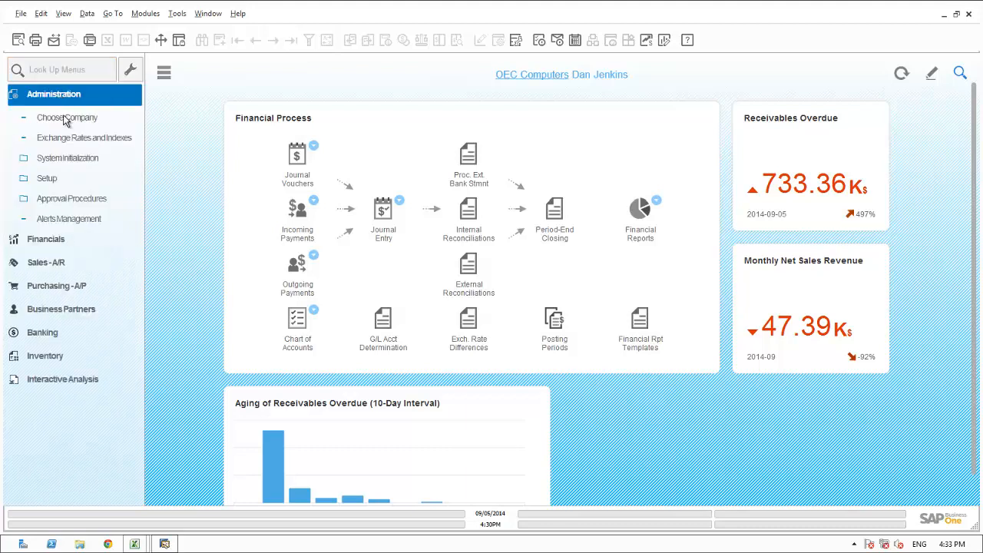
{"action": "left_click", "coordinate": [67, 157]}
{"action": "scroll", "coordinate": [67, 159], "scroll_direction": "down", "scroll_amount": 1}
{"action": "scroll", "coordinate": [68, 159], "scroll_direction": "down", "scroll_amount": 1}
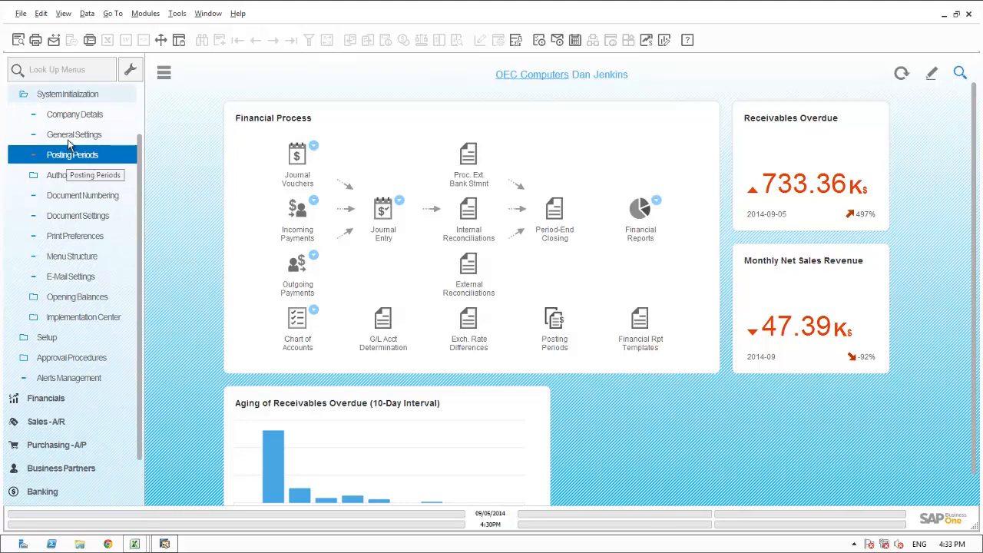
{"action": "left_click", "coordinate": [69, 138]}
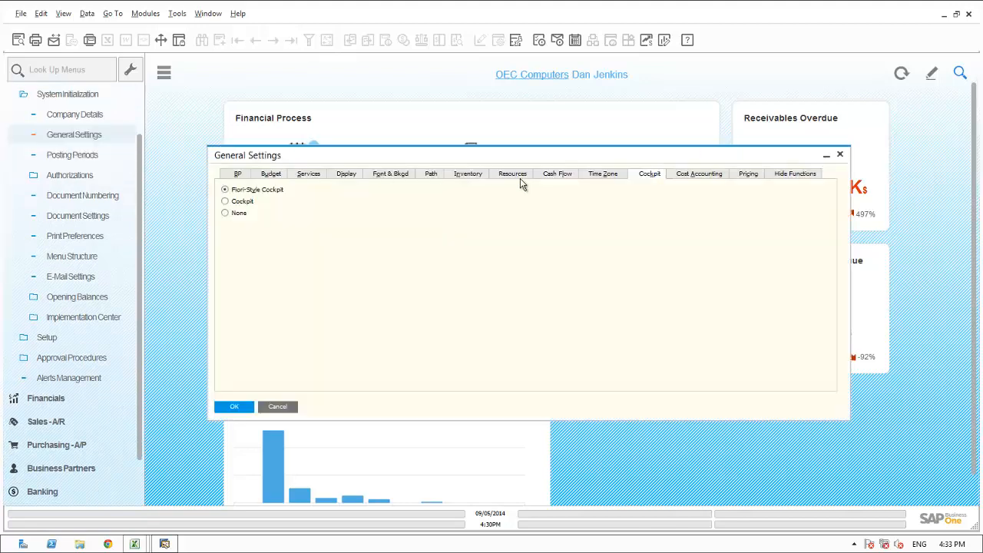
{"action": "left_click", "coordinate": [697, 175]}
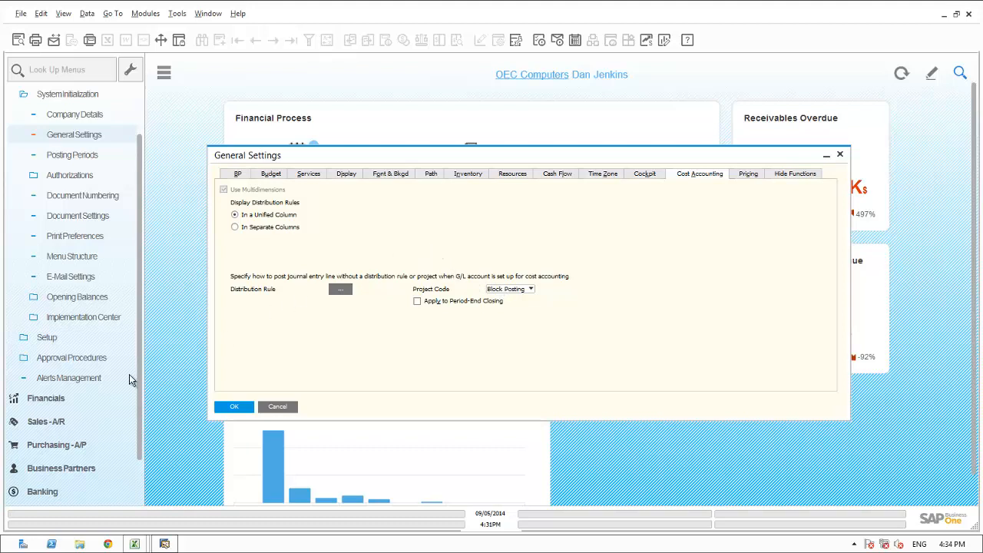
Open the Chart of Accounts and select the Accounts Receivable - Domestic account to examine its cost accounting relevance.
{"action": "left_click", "coordinate": [43, 401]}
{"action": "left_click", "coordinate": [54, 148]}
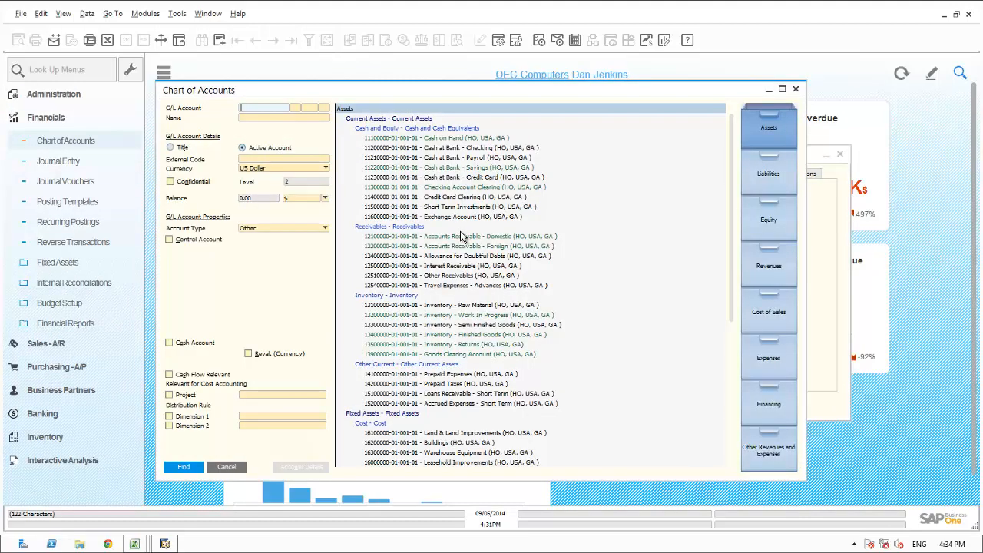
{"action": "left_click", "coordinate": [459, 238]}
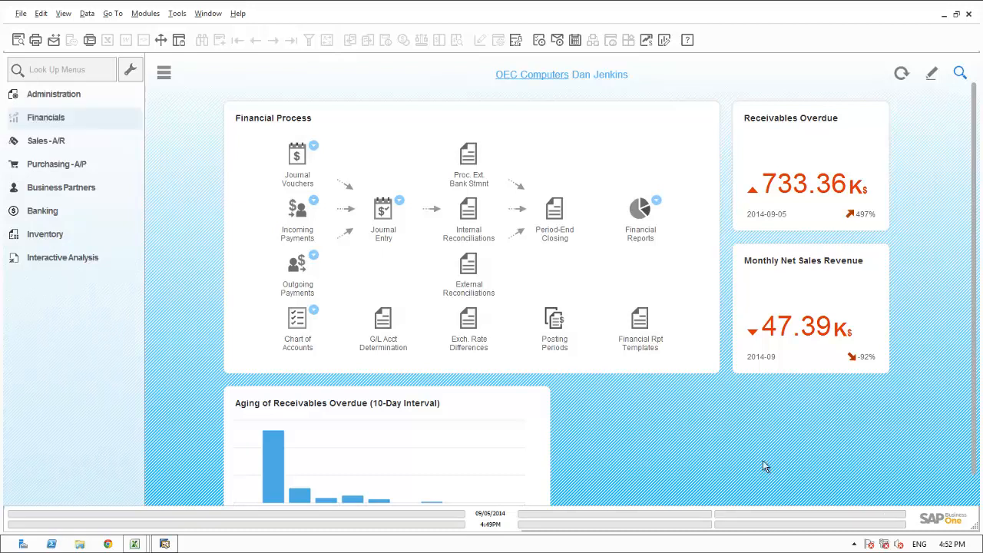
Look up the A/R Invoice form and start a new invoice for the customer Delbert Enterprises.
{"action": "left_click", "coordinate": [65, 69]}
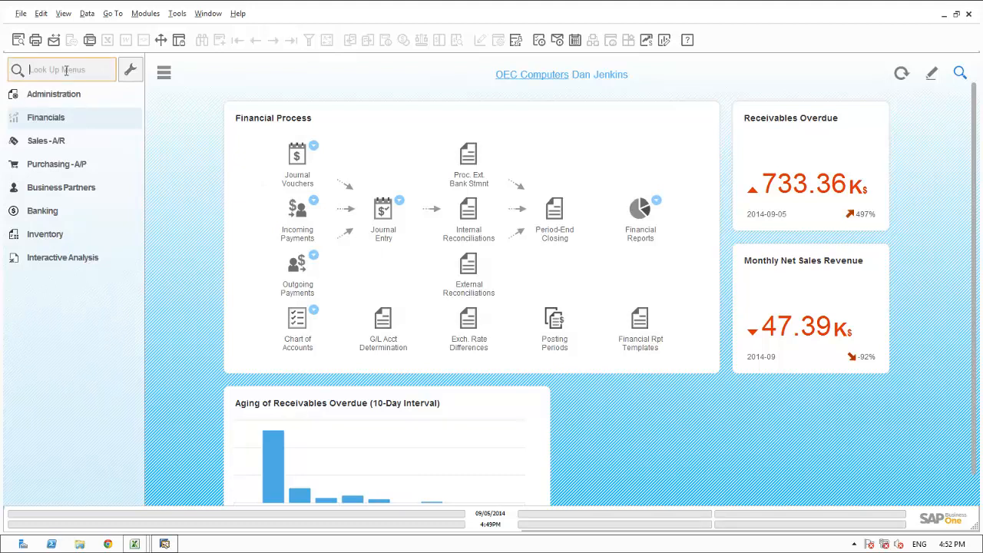
{"action": "type", "text": "invoice"}
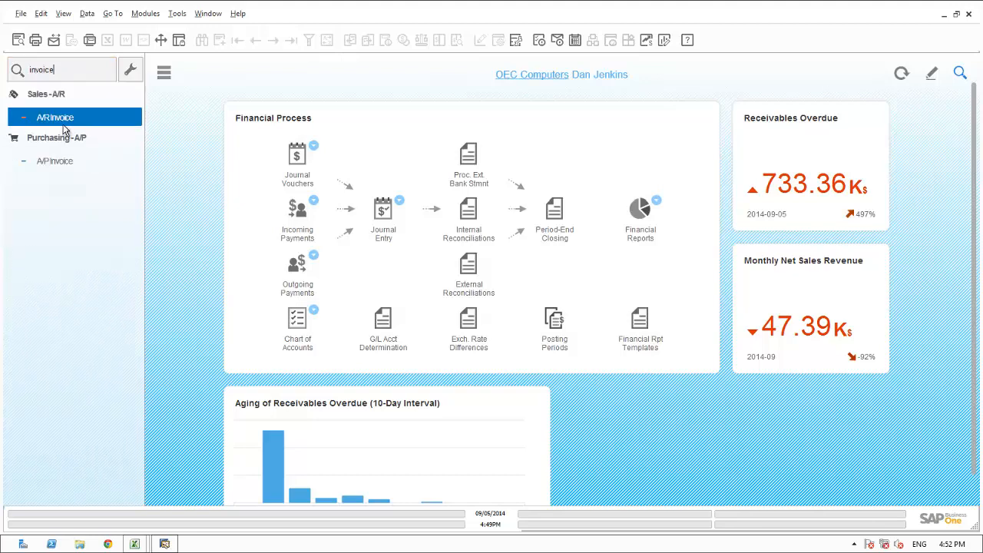
{"action": "left_click", "coordinate": [62, 117]}
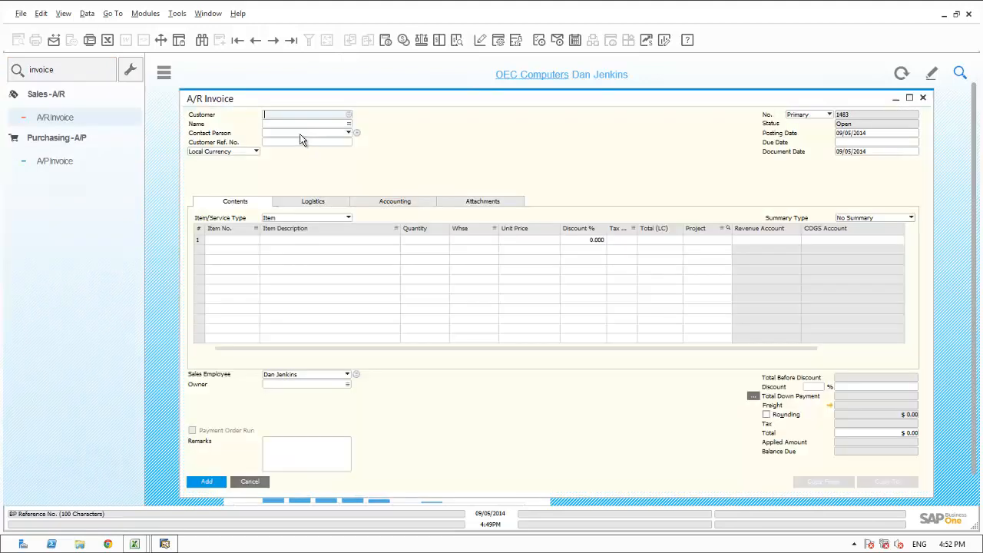
{"action": "key", "text": "Tab"}
{"action": "type", "text": "D"}
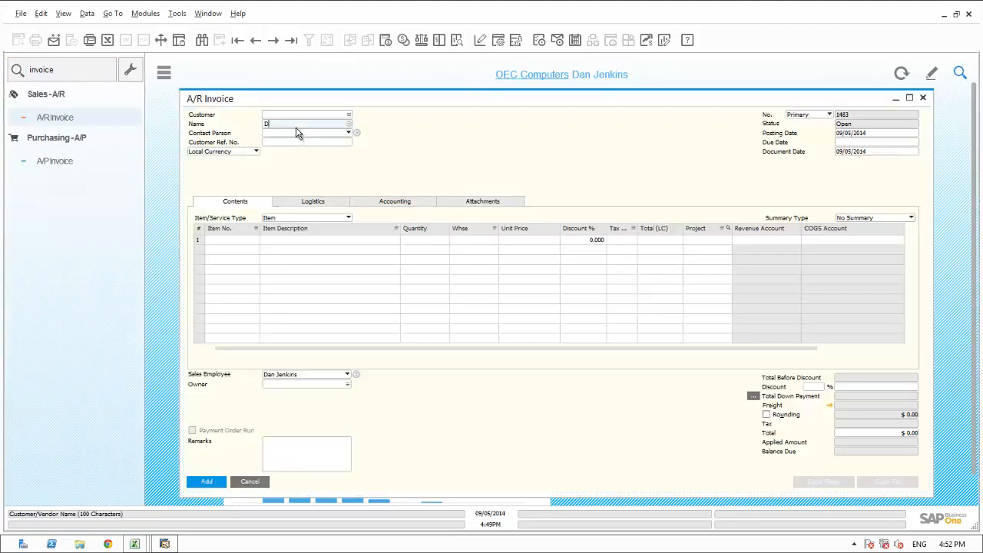
{"action": "key", "text": "Tab"}
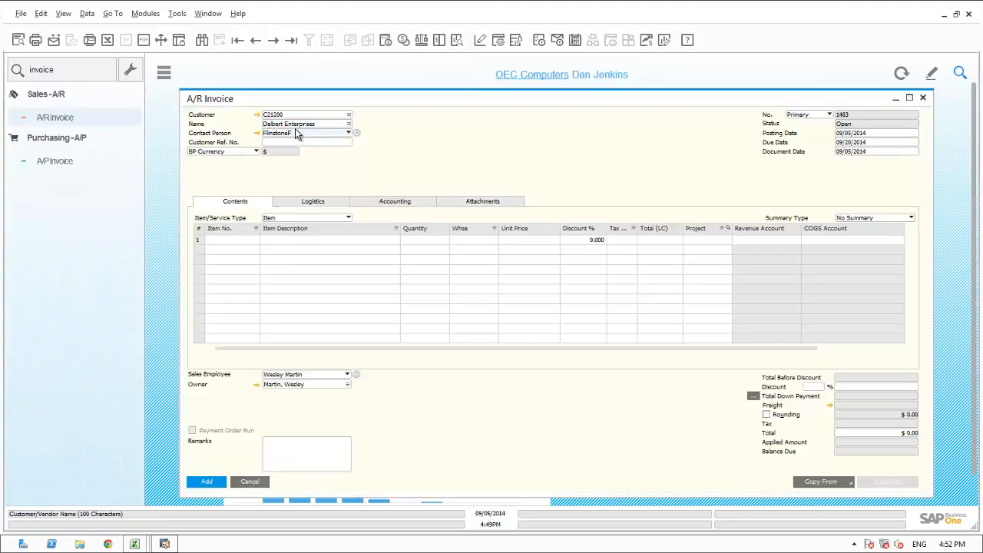
Assign the Mexico project as the BP project in the invoice's accounting data.
{"action": "left_click", "coordinate": [392, 204]}
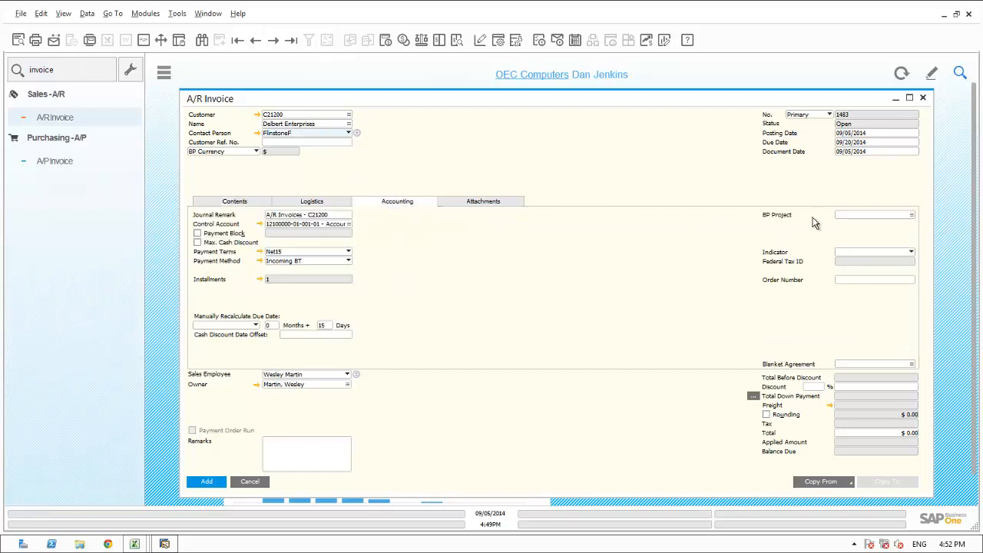
{"action": "left_click", "coordinate": [910, 215]}
{"action": "left_click", "coordinate": [911, 217]}
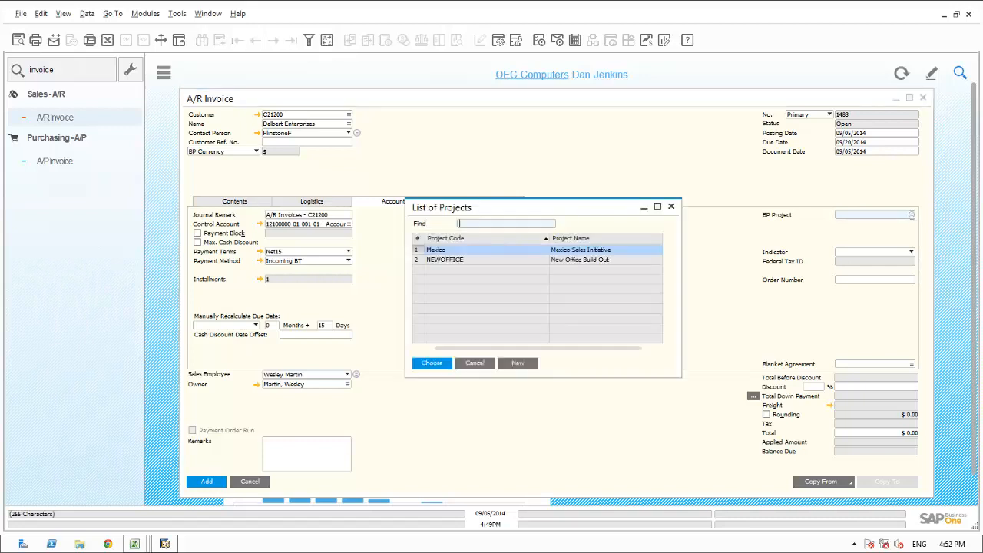
{"action": "double_click", "coordinate": [450, 254]}
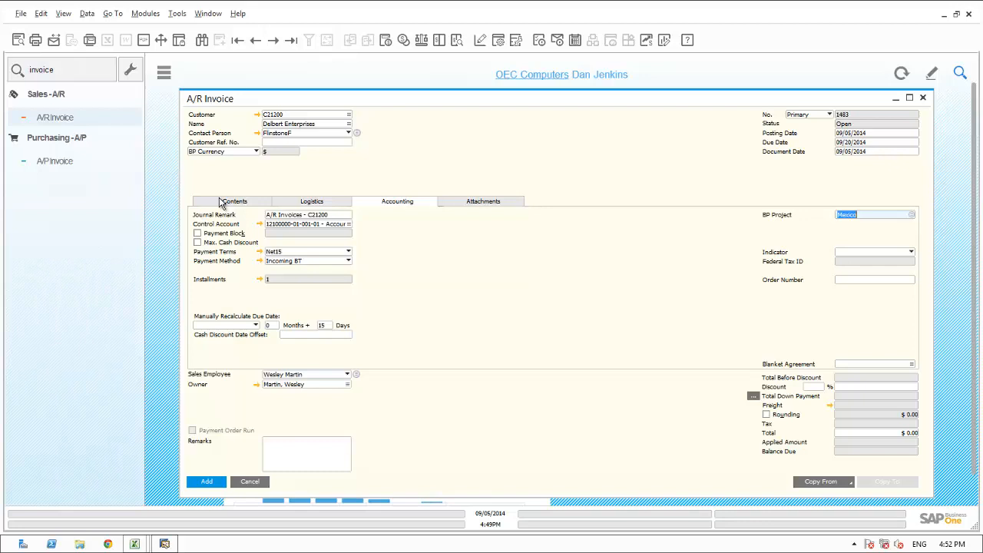
Enter items A00001, A00004 and A00007 as the invoice's content lines and add the A/R invoice.
{"action": "left_click", "coordinate": [220, 201]}
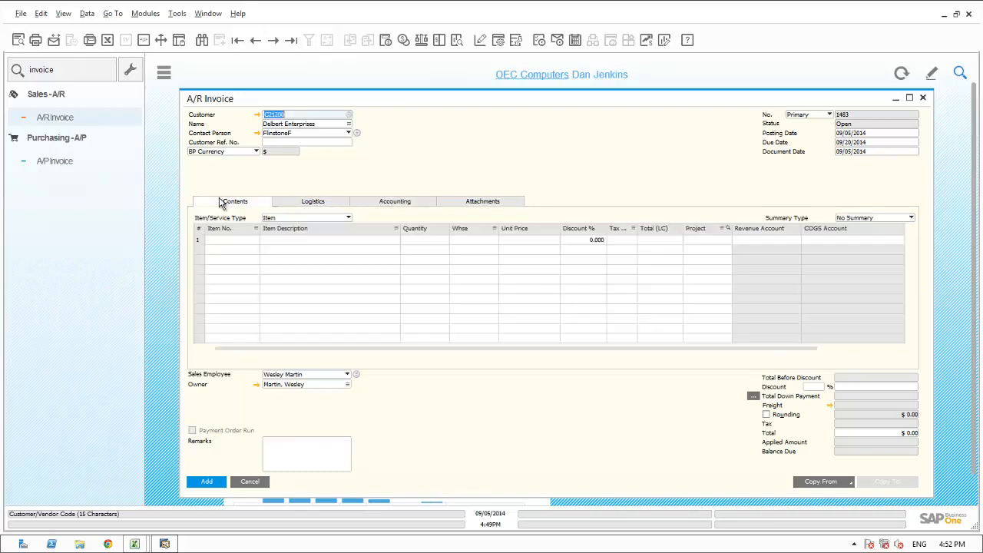
{"action": "left_click", "coordinate": [228, 240]}
{"action": "key", "text": "Tab"}
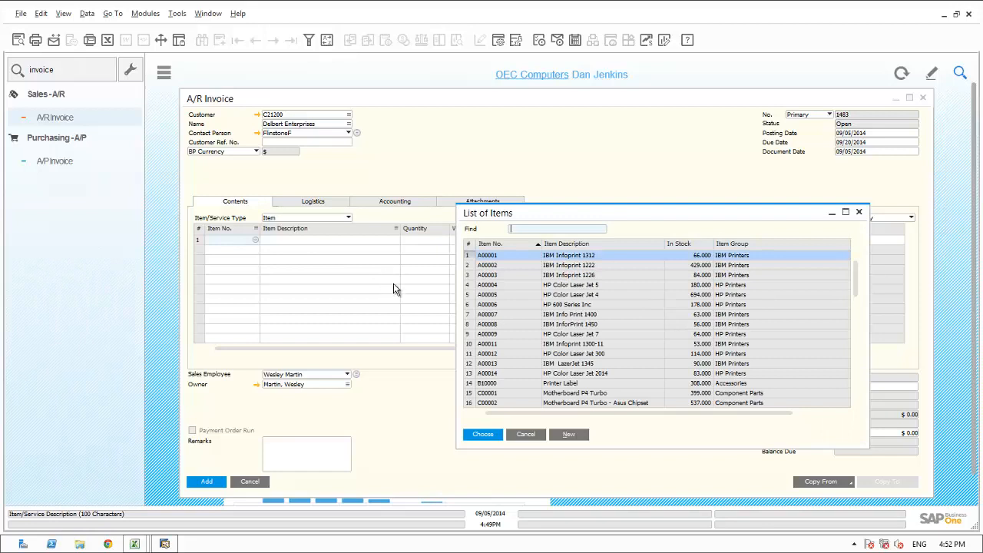
{"action": "left_click", "coordinate": [491, 285], "text": "ctrl"}
{"action": "left_click", "coordinate": [488, 315], "text": "ctrl"}
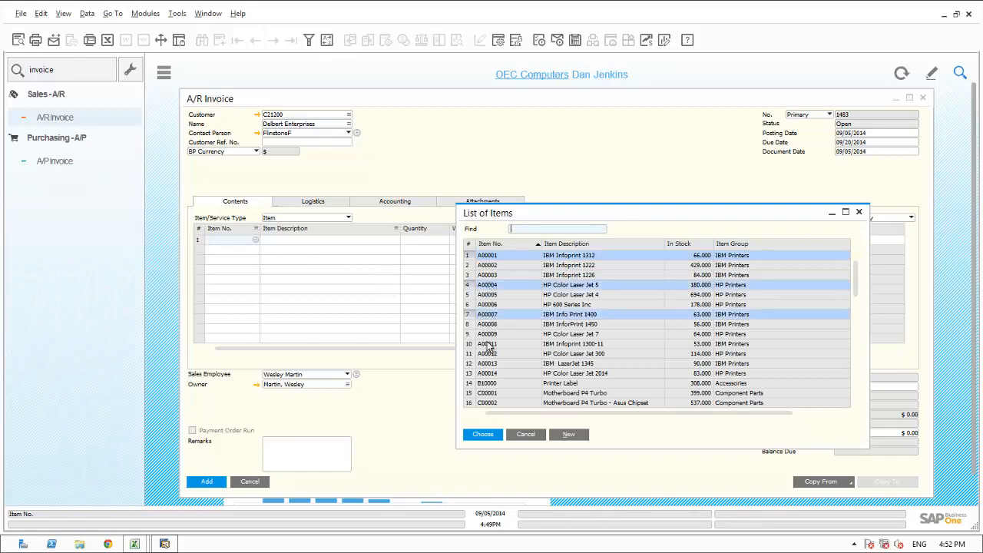
{"action": "left_click", "coordinate": [482, 435]}
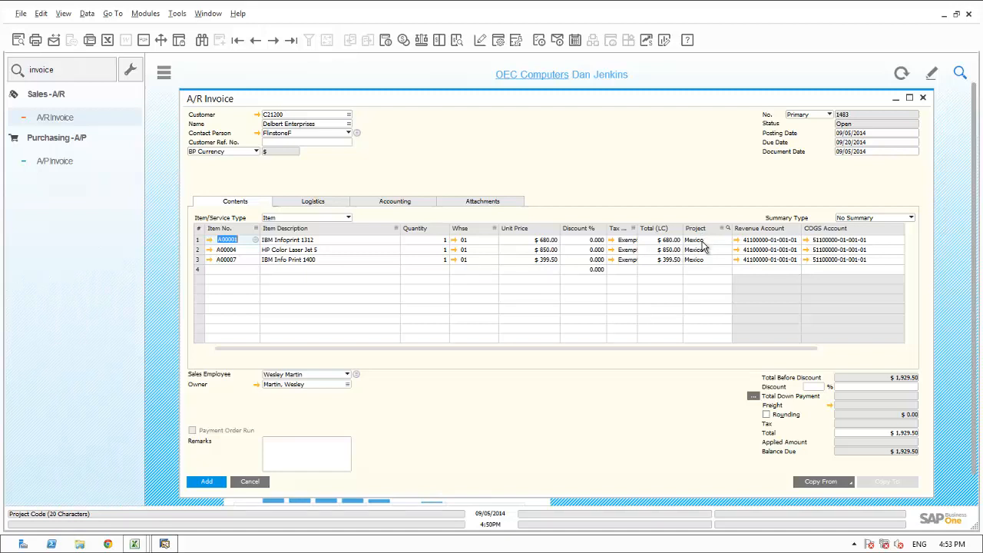
{"action": "left_click", "coordinate": [207, 482]}
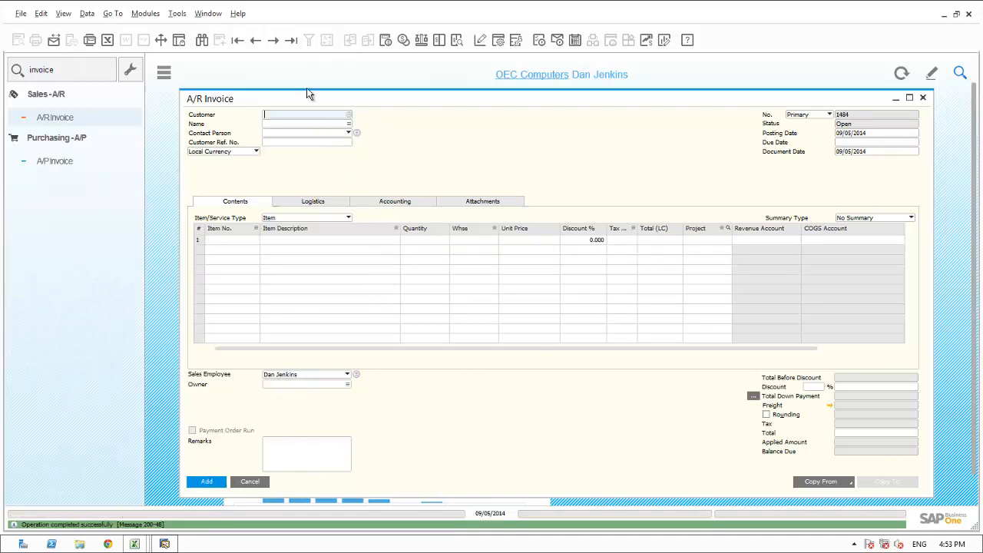
Reopen the A/R invoice just added and examine the project assignments in its journal entry.
{"action": "left_click", "coordinate": [256, 40]}
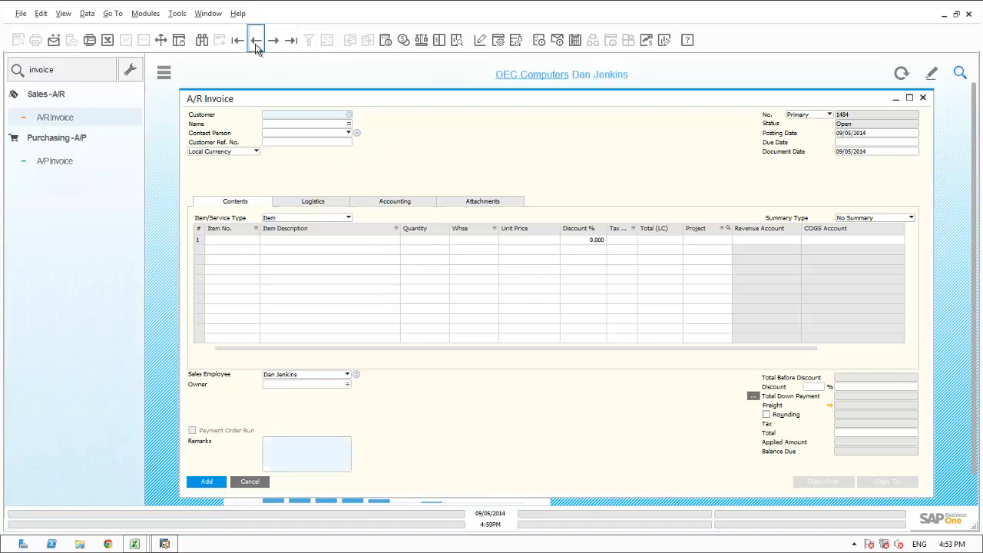
{"action": "left_click", "coordinate": [393, 204]}
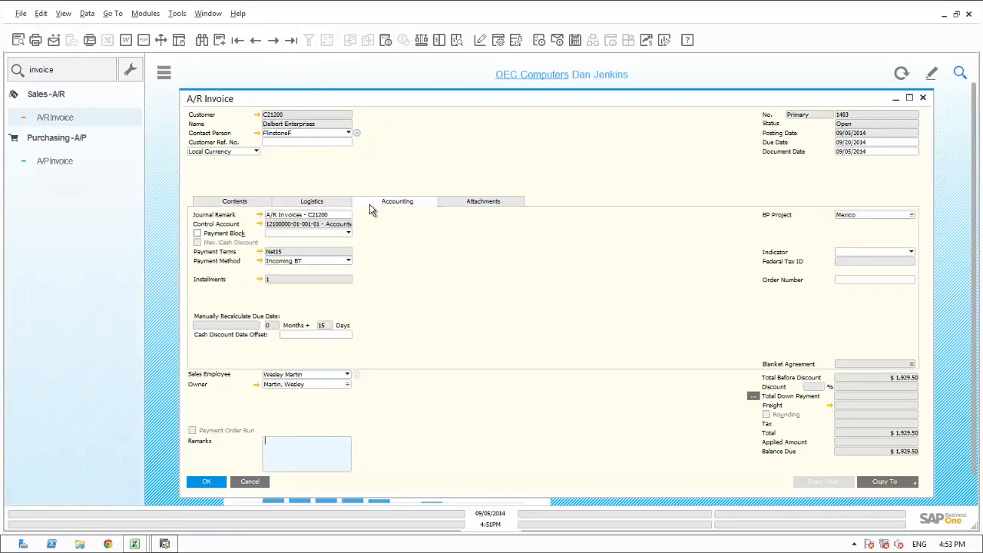
{"action": "left_click", "coordinate": [260, 216]}
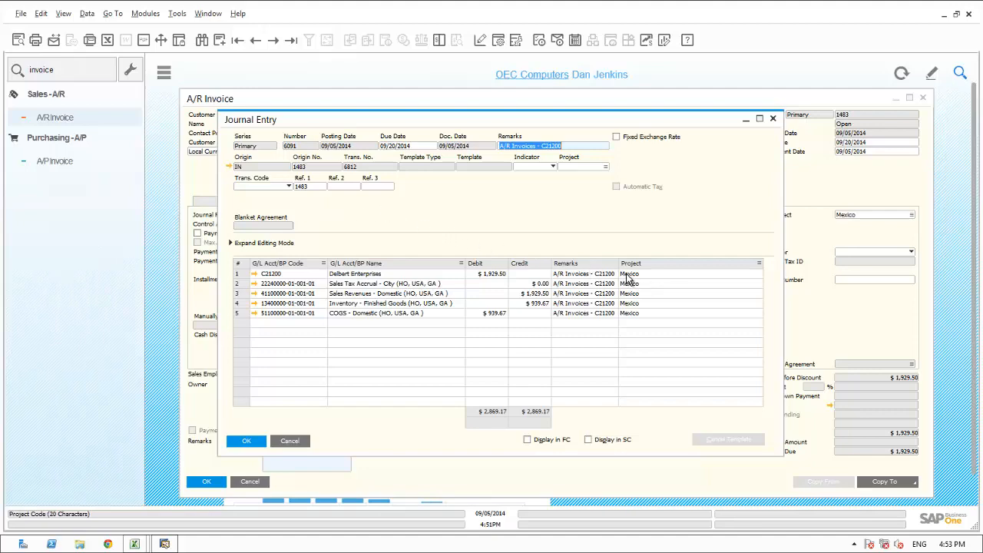
{"action": "left_click", "coordinate": [288, 439]}
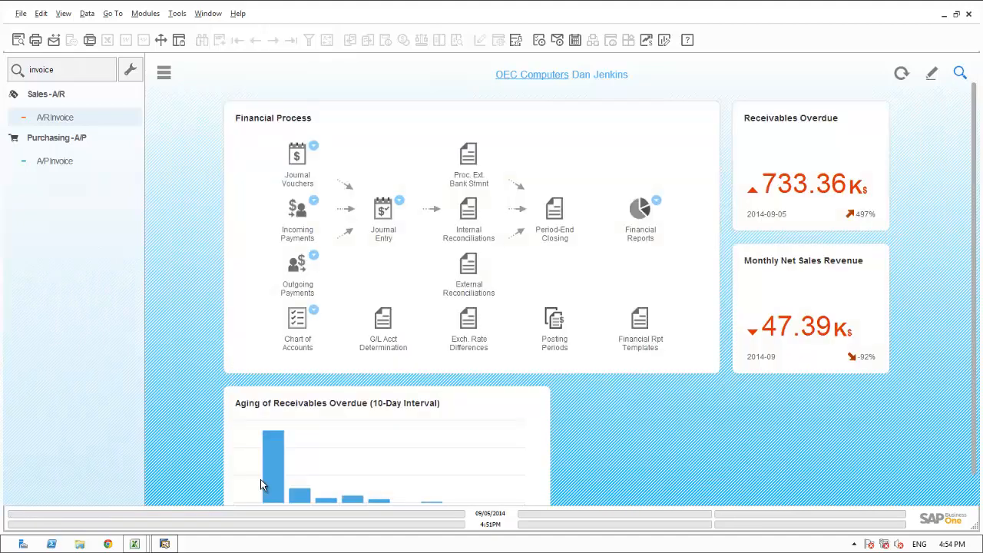
Start a new A/P invoice, enter the vendor, and set the posting date to 09/05/2014.
{"action": "left_click", "coordinate": [62, 169]}
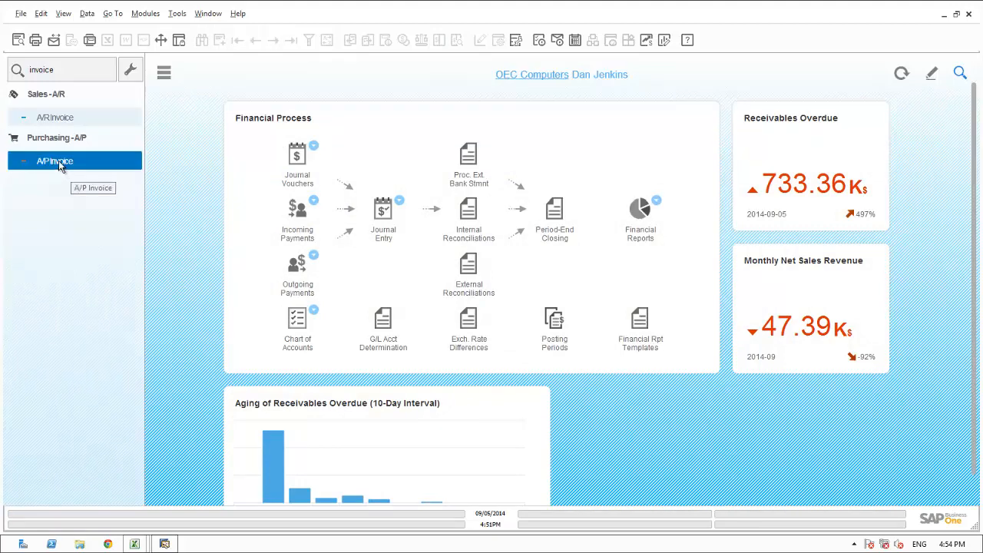
{"action": "double_click", "coordinate": [60, 167]}
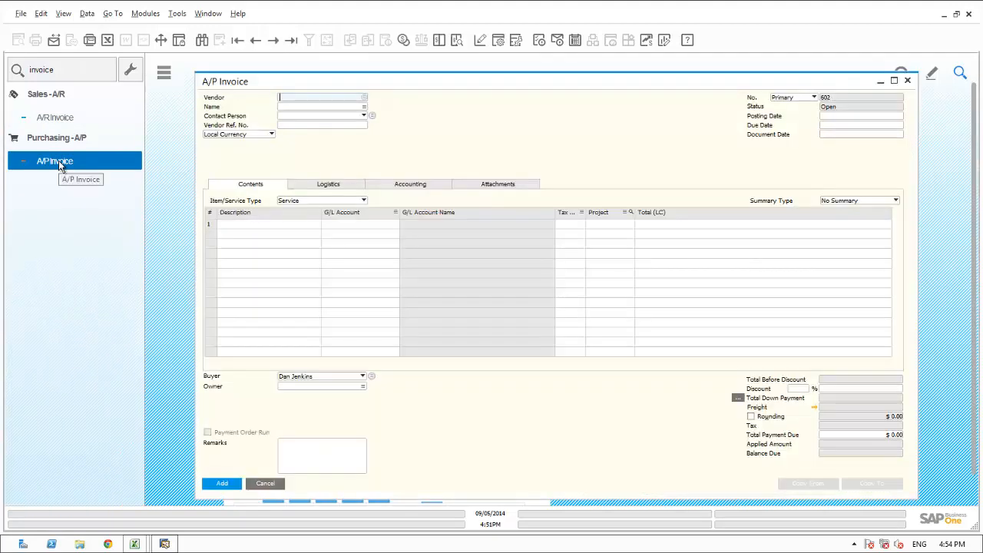
{"action": "left_click", "coordinate": [834, 116]}
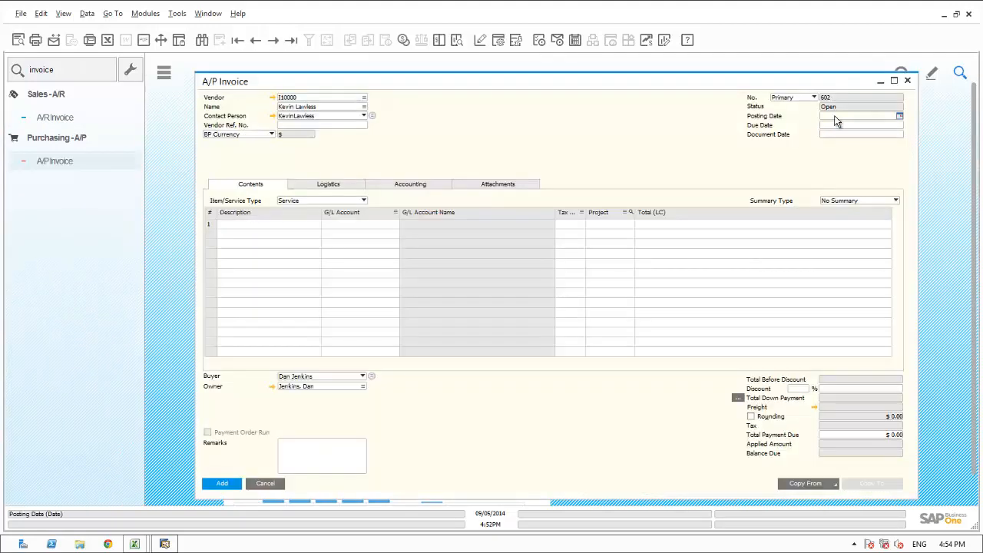
{"action": "key", "text": "Tab"}
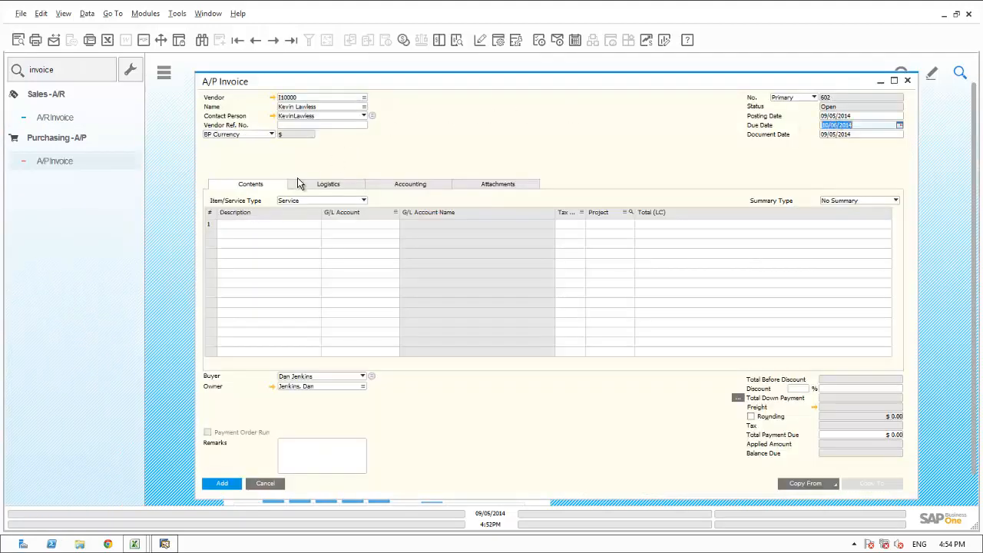
Enter a service line described as "Travel _airfare" with the G/L account Travel Expense - Airfare, Rail, Mileage.
{"action": "left_click", "coordinate": [244, 225]}
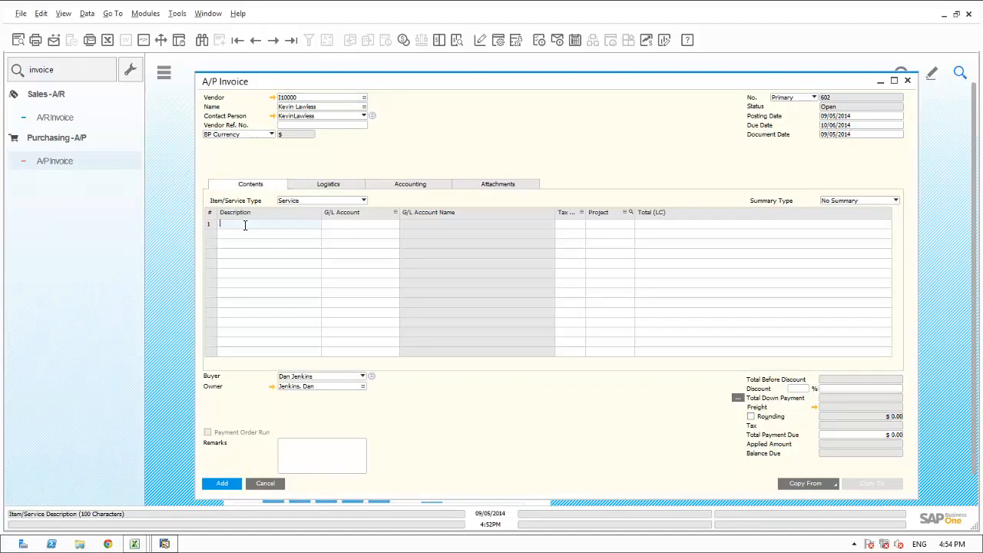
{"action": "type", "text": "Travel airfare"}
{"action": "key", "text": "Tab"}
{"action": "key", "text": "Tab"}
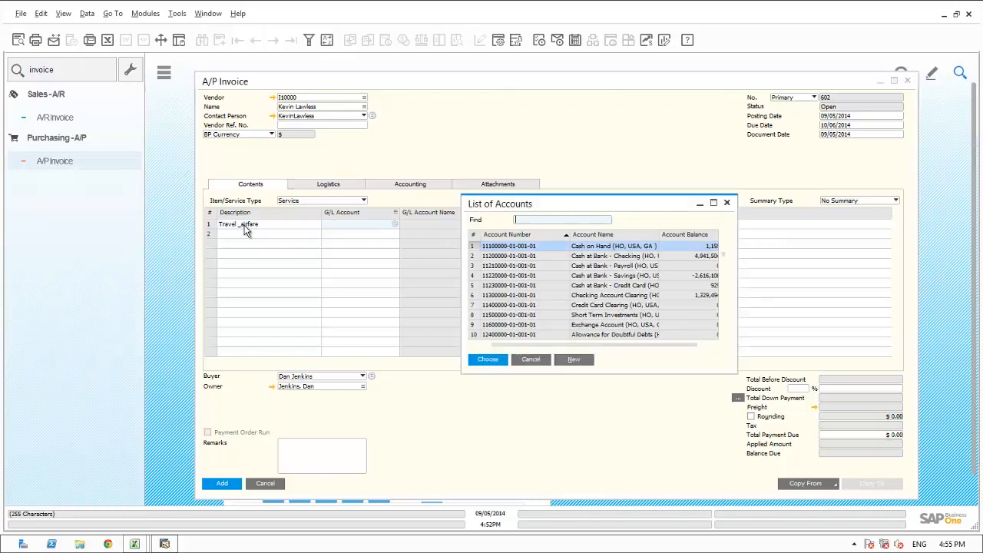
{"action": "type", "text": "61"}
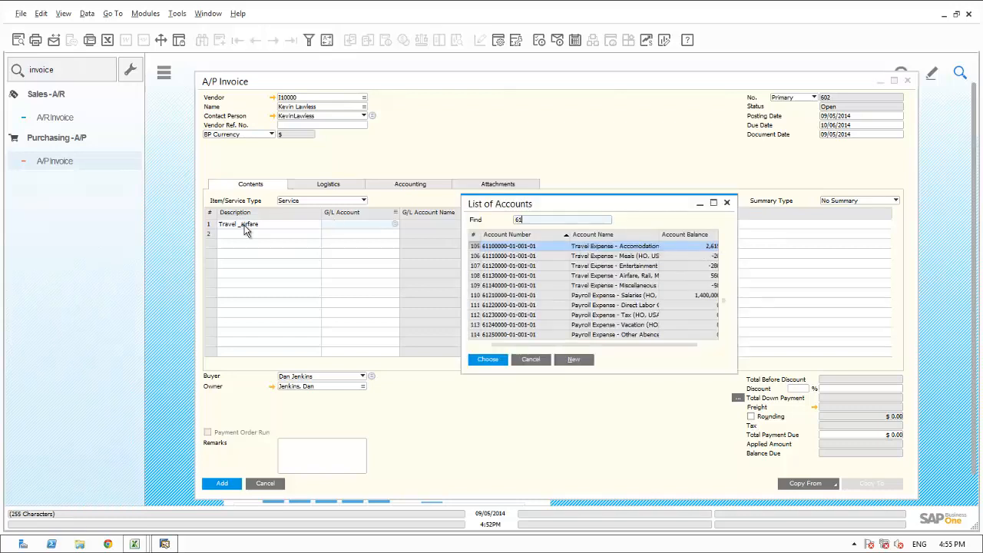
{"action": "left_click", "coordinate": [531, 276]}
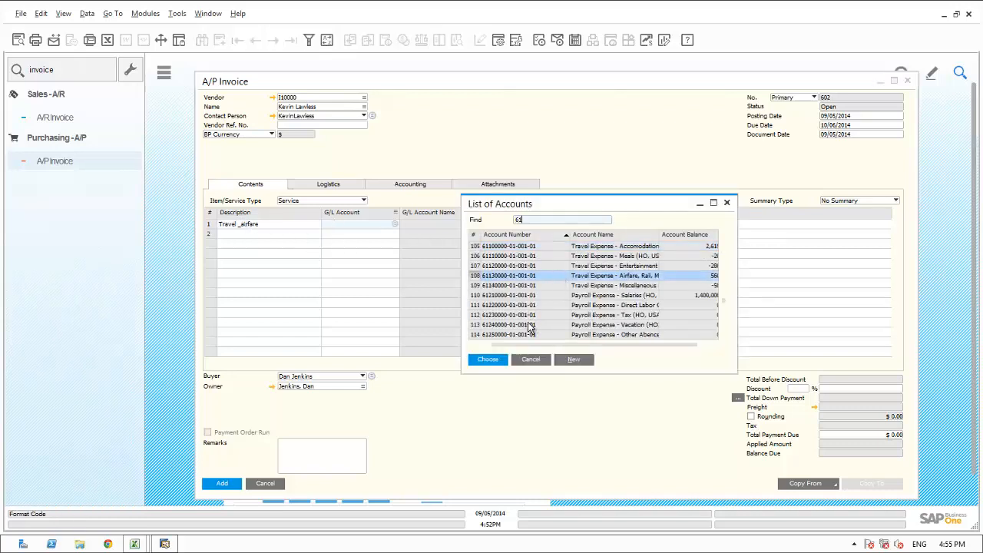
{"action": "left_click", "coordinate": [489, 360]}
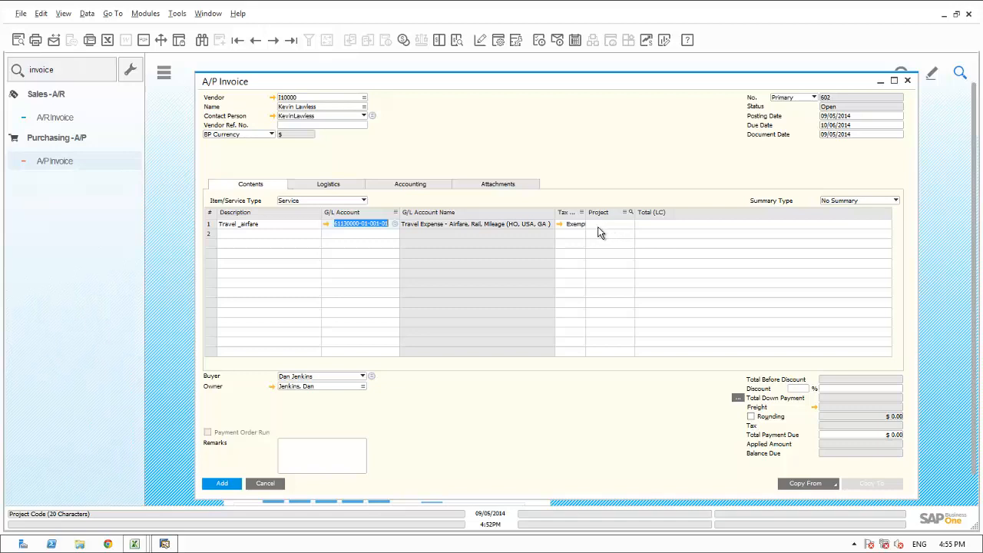
Set the airfare line's total to $1,000.00 and try to add the A/P invoice without a project.
{"action": "left_click", "coordinate": [407, 186]}
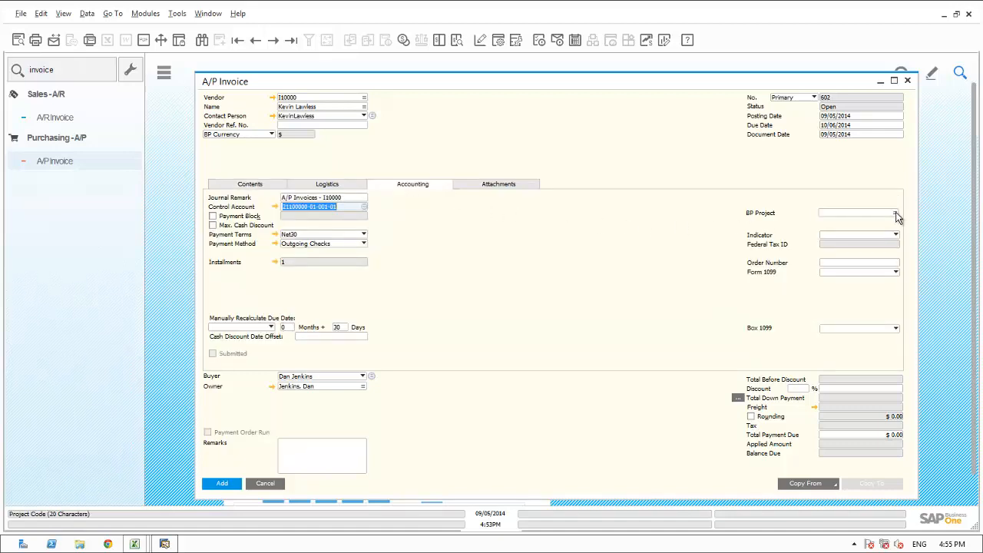
{"action": "left_click", "coordinate": [251, 185]}
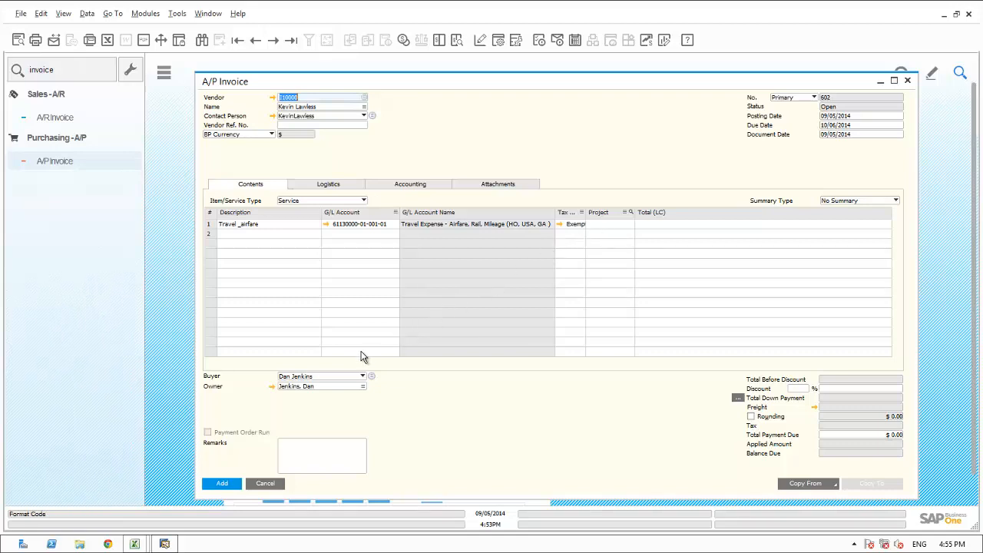
{"action": "left_click", "coordinate": [654, 223]}
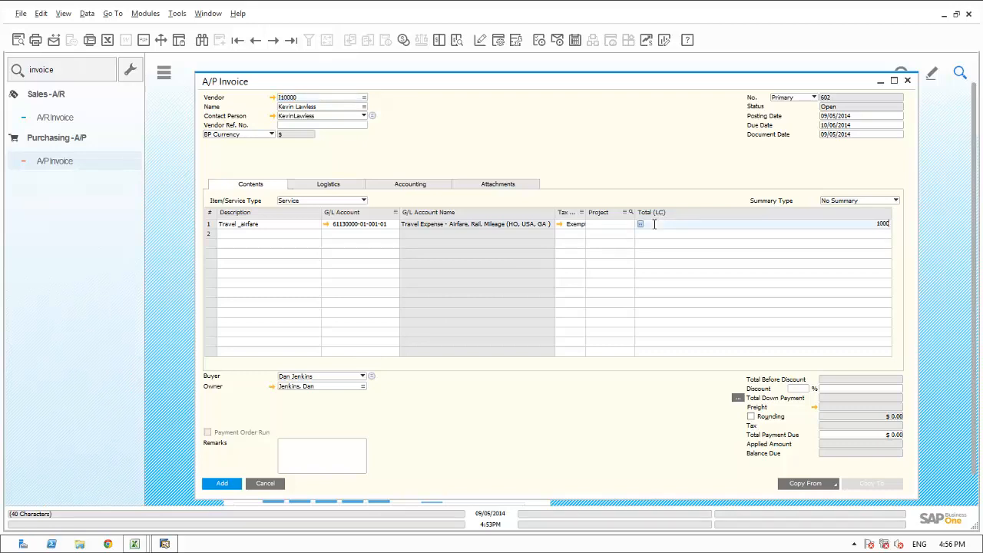
{"action": "key", "text": "Tab"}
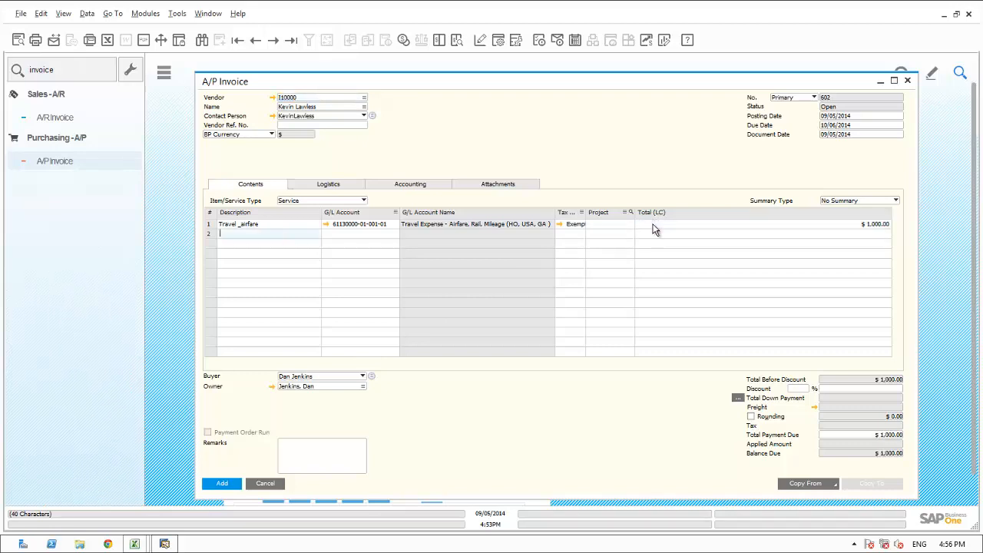
{"action": "left_click", "coordinate": [221, 480]}
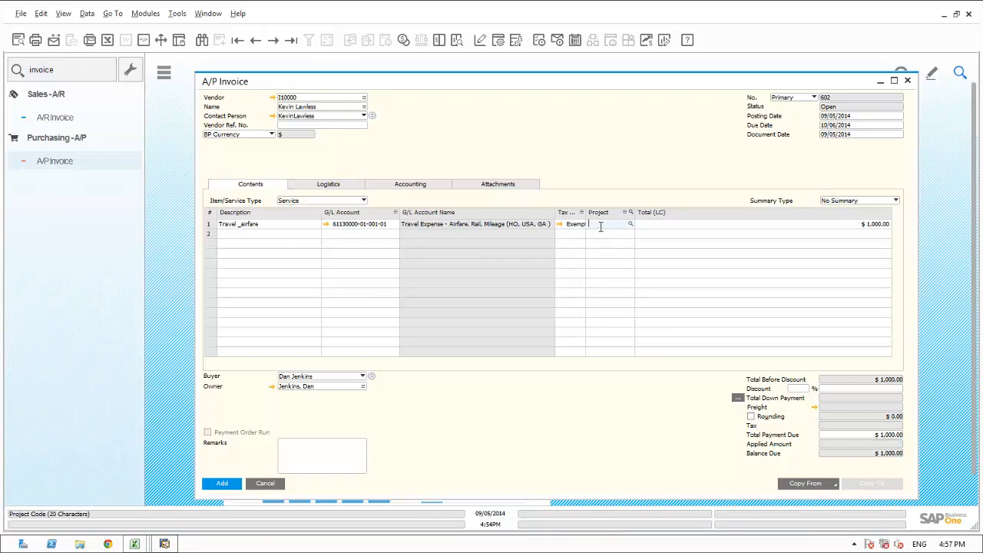
Assign the Mexico project to the airfare line, check the BP project in the accounting data, and add the A/P invoice.
{"action": "key", "text": "Tab"}
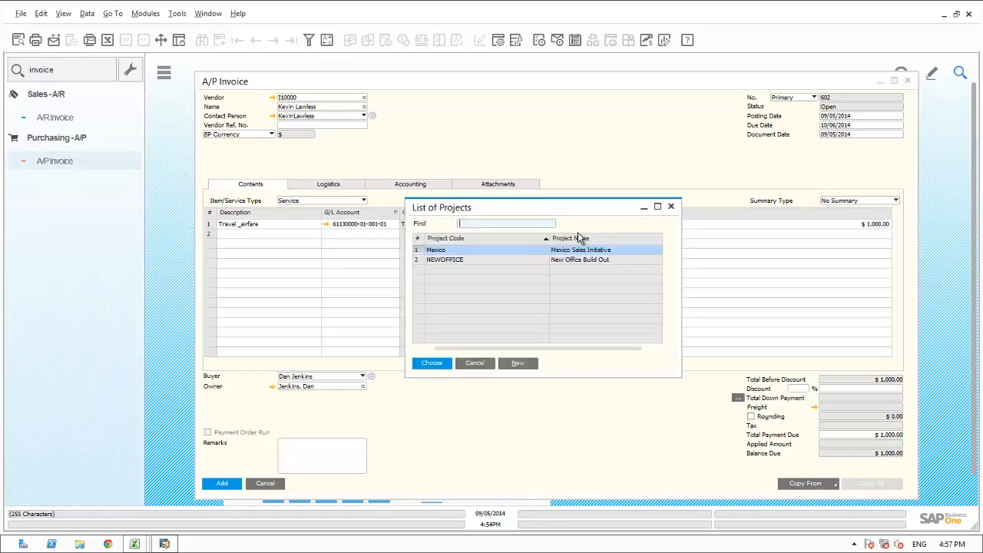
{"action": "double_click", "coordinate": [457, 251]}
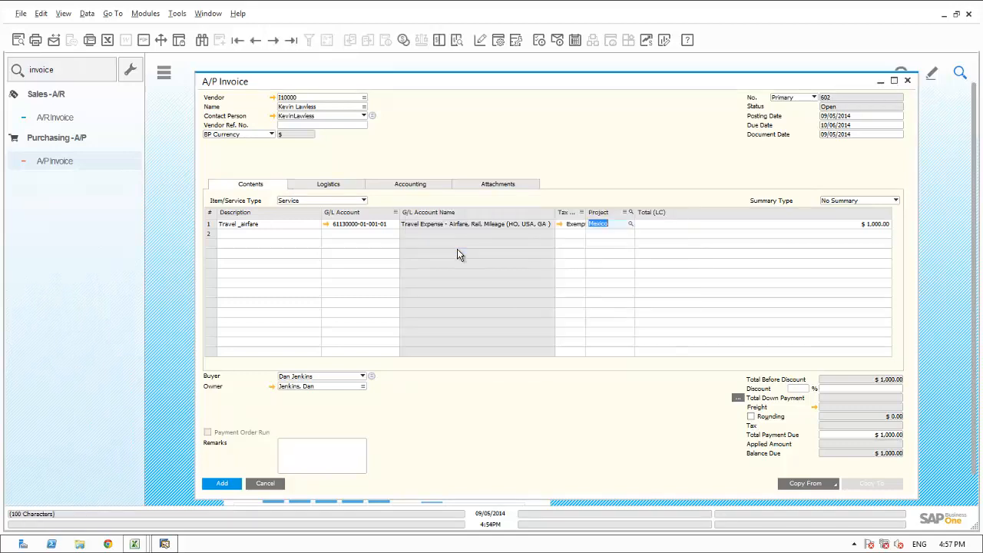
{"action": "left_click", "coordinate": [401, 185]}
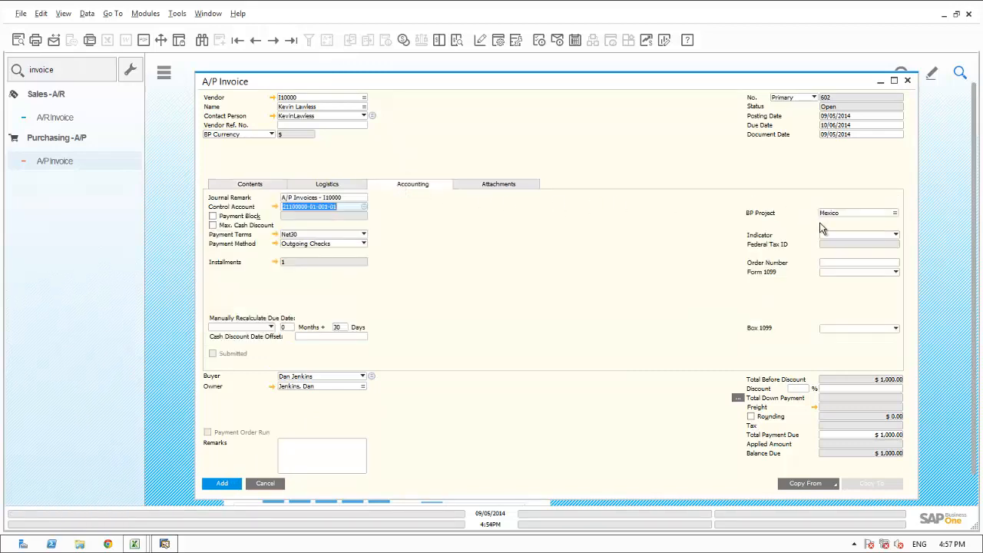
{"action": "key", "text": "Return"}
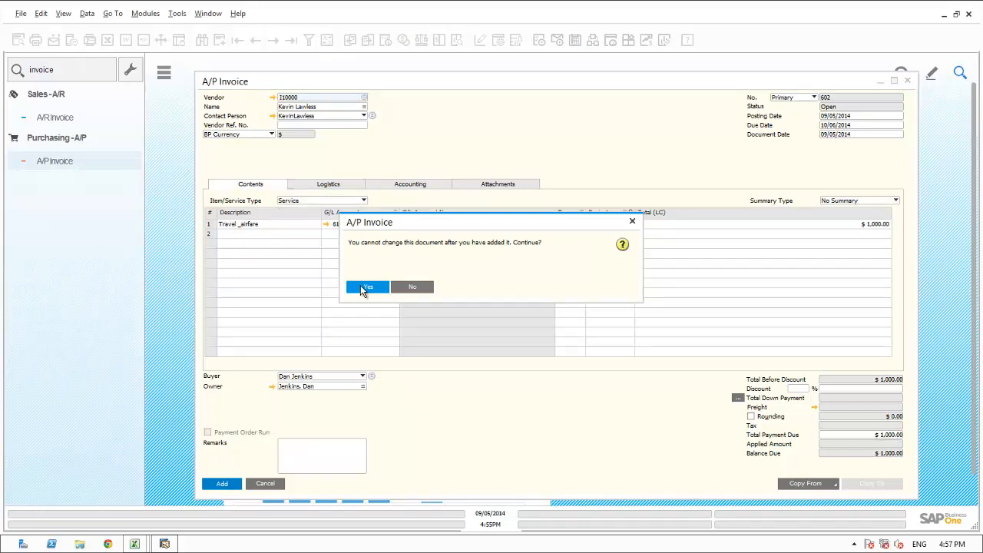
{"action": "left_click", "coordinate": [365, 287]}
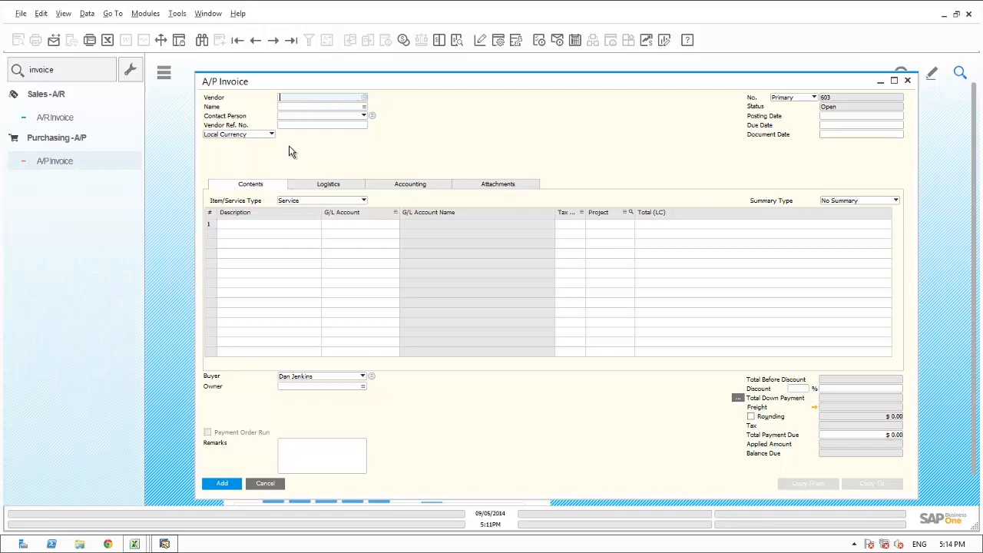
Edit the A/P Invoice form layout to move the BP Project field from the accounting data to the header below the currency, and save it.
{"action": "left_click", "coordinate": [177, 14]}
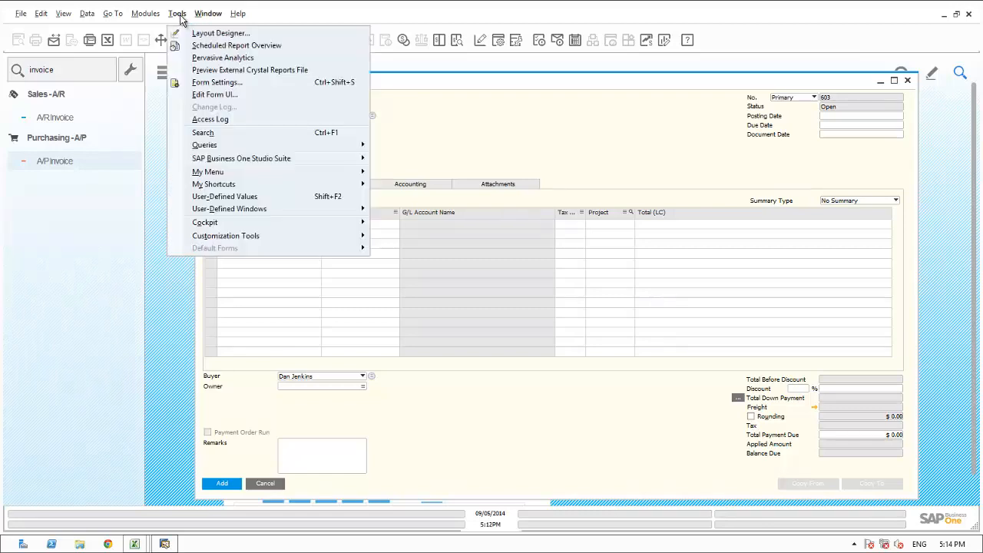
{"action": "left_click", "coordinate": [220, 95]}
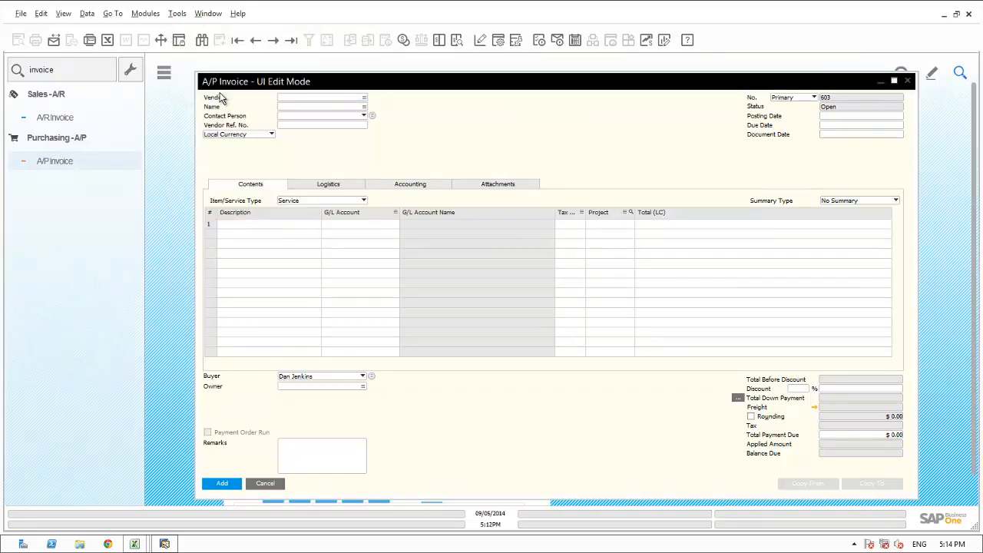
{"action": "left_click", "coordinate": [413, 185]}
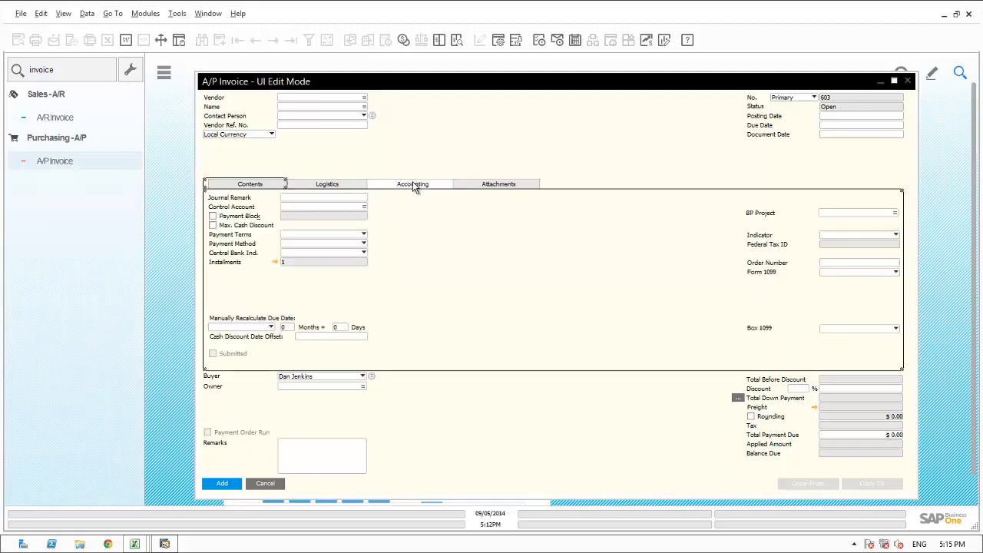
{"action": "left_click", "coordinate": [755, 213]}
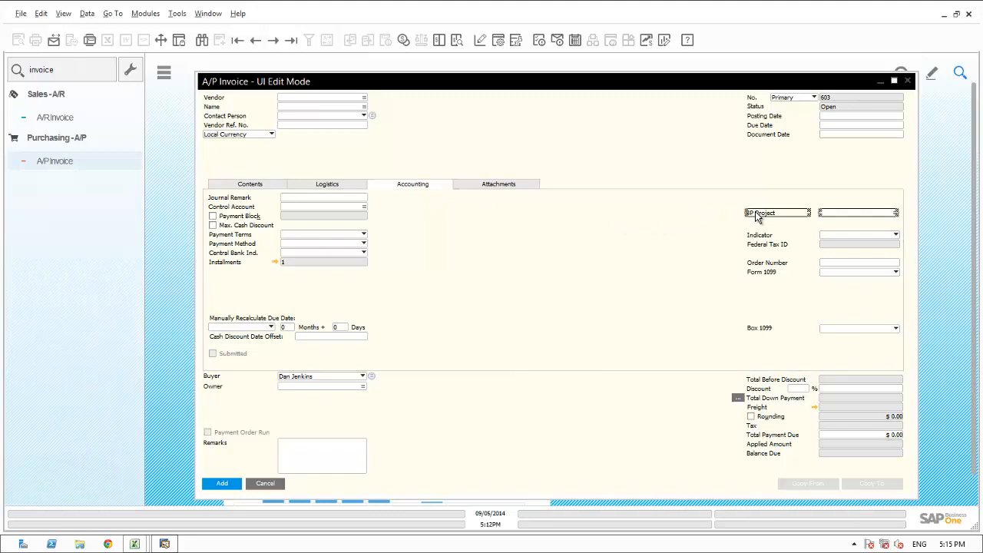
{"action": "left_click_drag", "start_coordinate": [755, 215], "coordinate": [217, 151]}
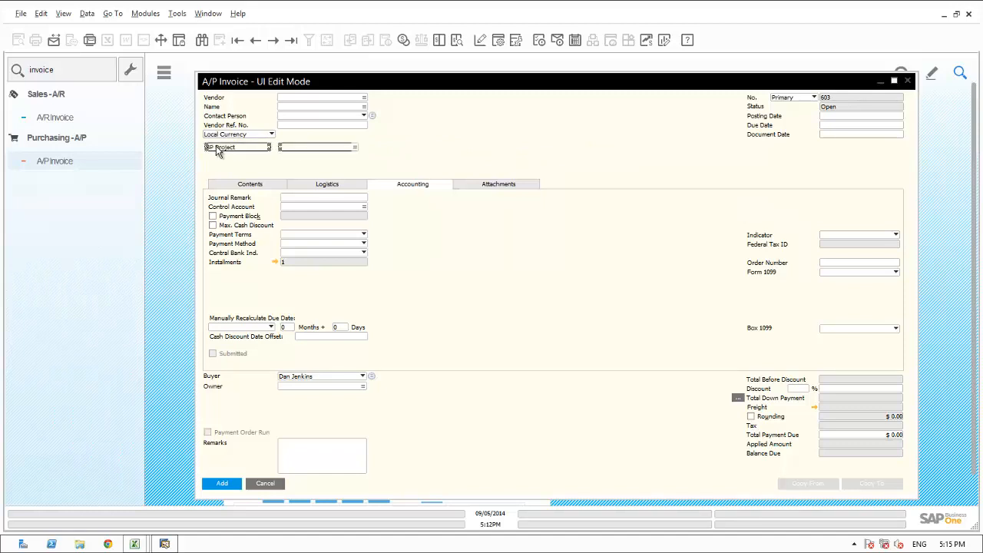
{"action": "key", "text": "Escape"}
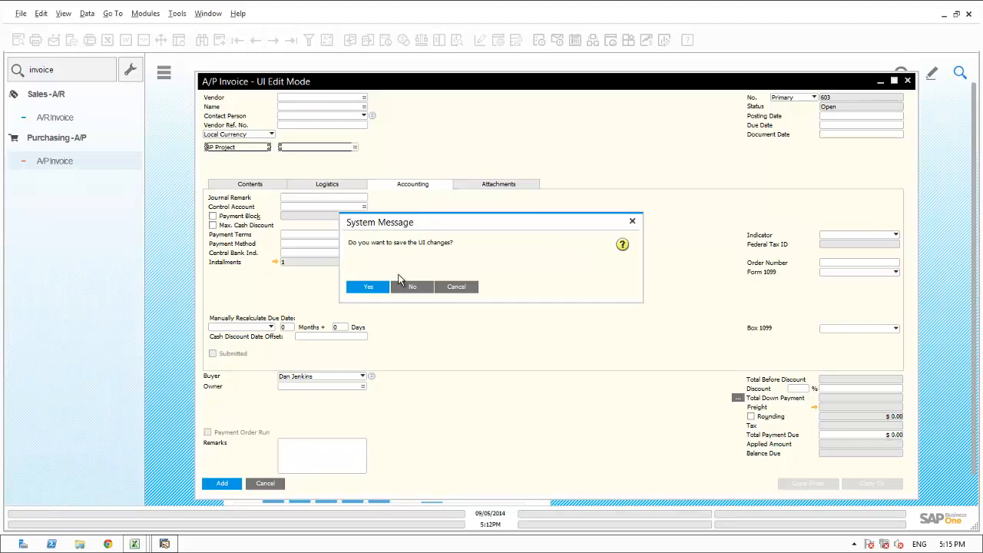
{"action": "left_click", "coordinate": [368, 287]}
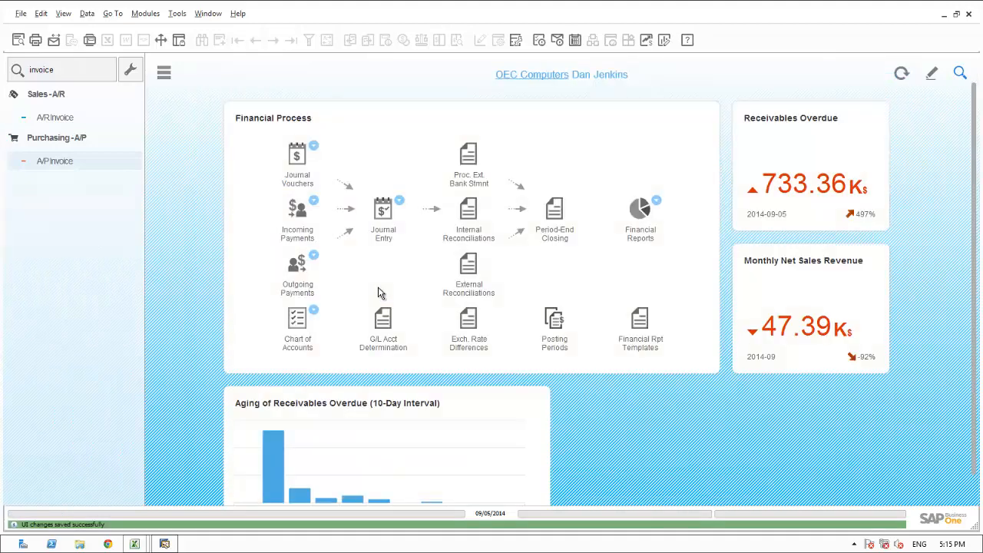
Start a new A/P invoice for the first listed vendor with Mexico as the BP project and 09/05/2014 as the posting date.
{"action": "left_click", "coordinate": [58, 168]}
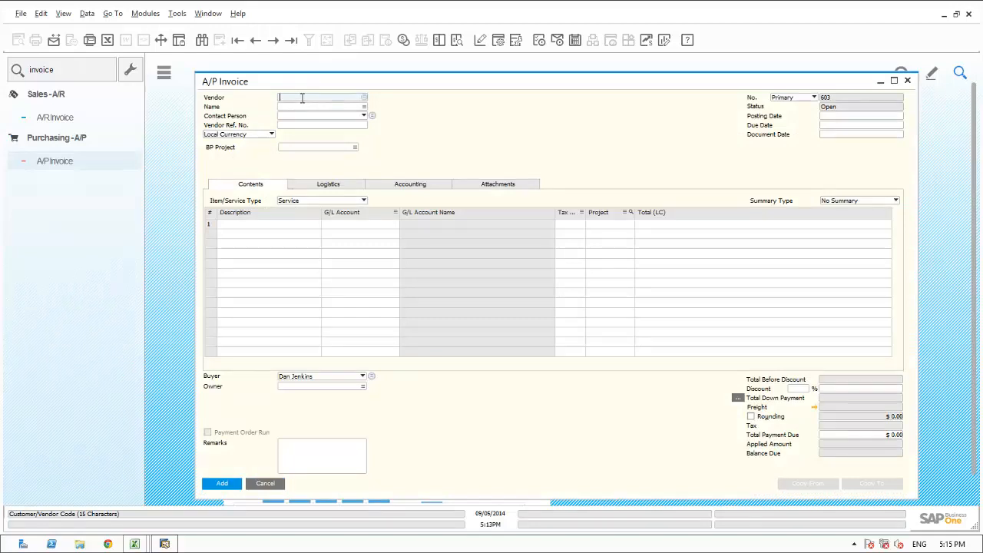
{"action": "key", "text": "Tab"}
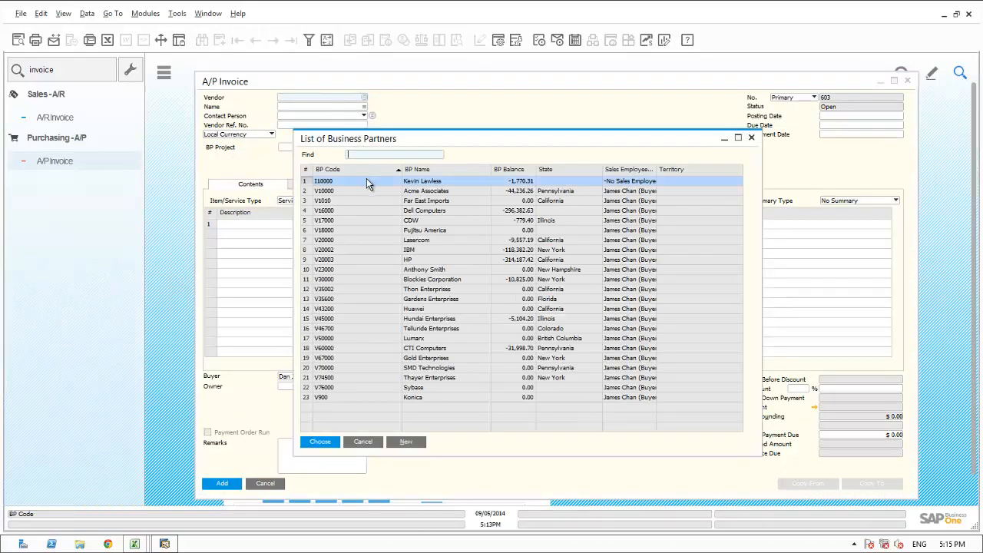
{"action": "double_click", "coordinate": [366, 181]}
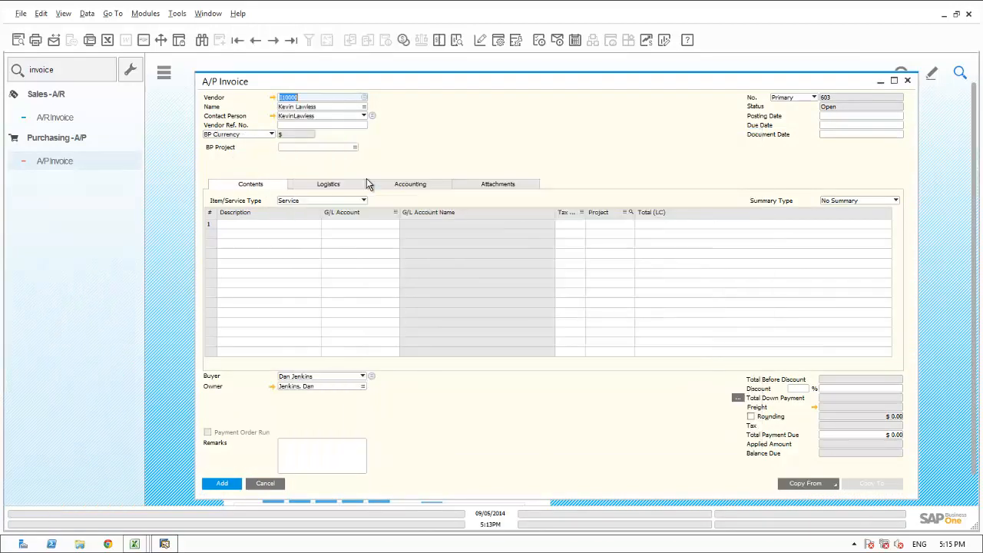
{"action": "left_click", "coordinate": [326, 147]}
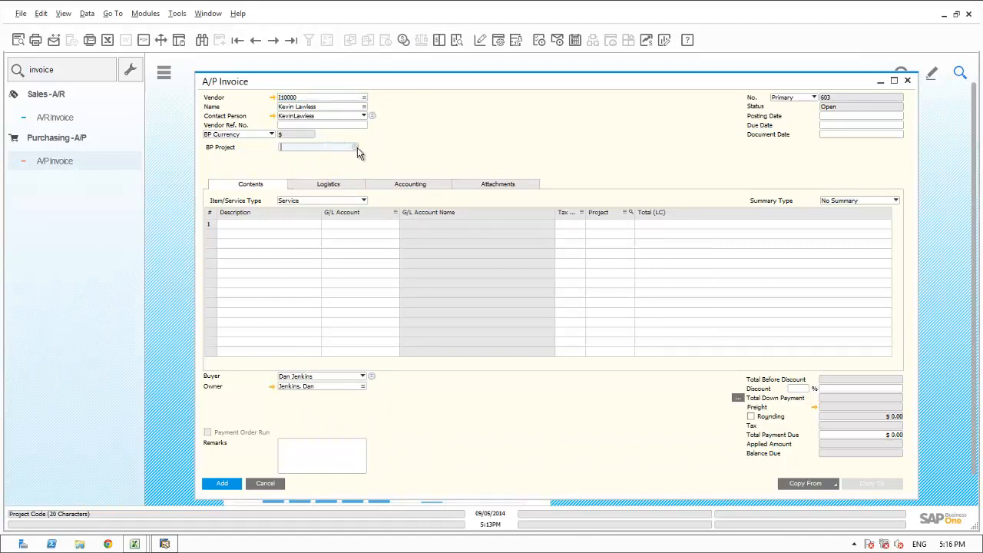
{"action": "left_click", "coordinate": [356, 147]}
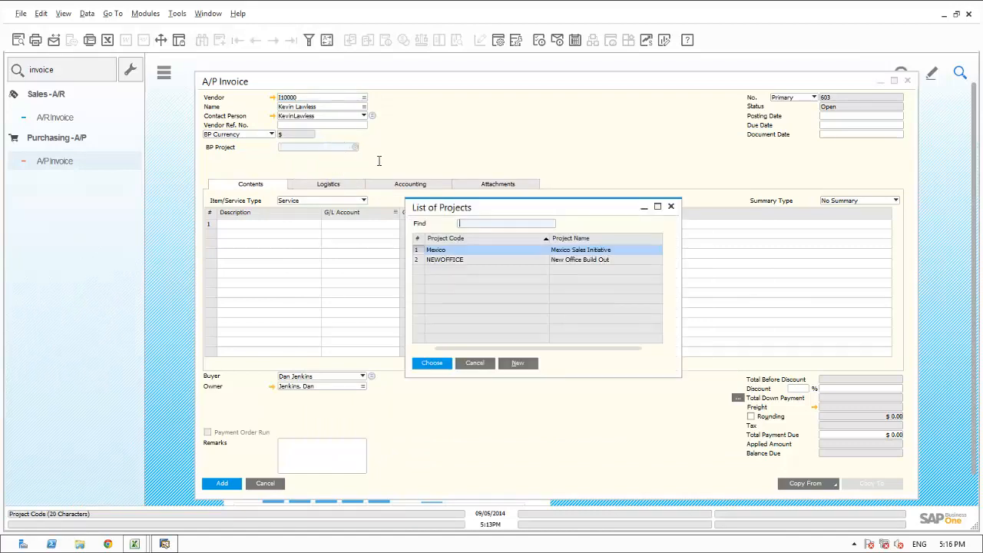
{"action": "double_click", "coordinate": [453, 255]}
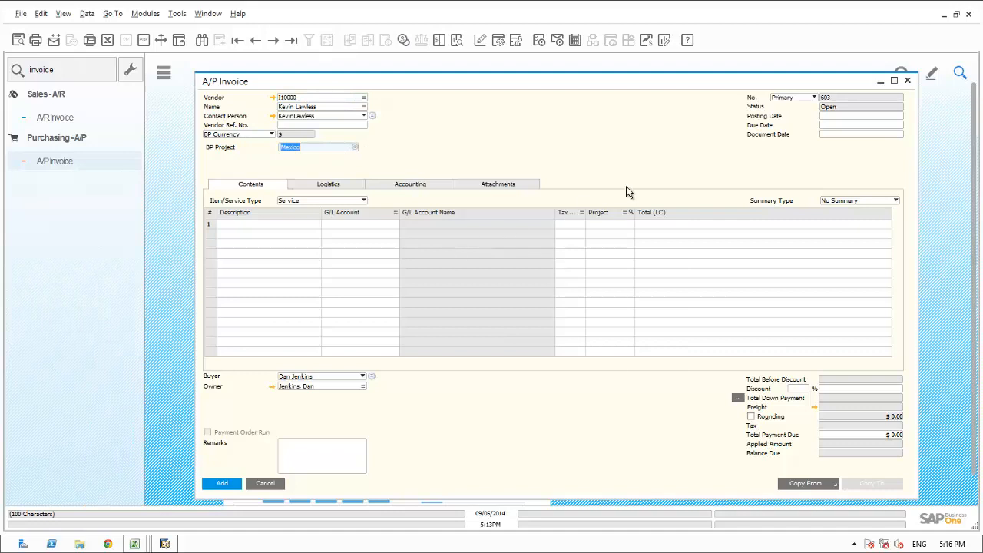
{"action": "left_click", "coordinate": [835, 115]}
{"action": "type", "text": "t"}
{"action": "key", "text": "Tab"}
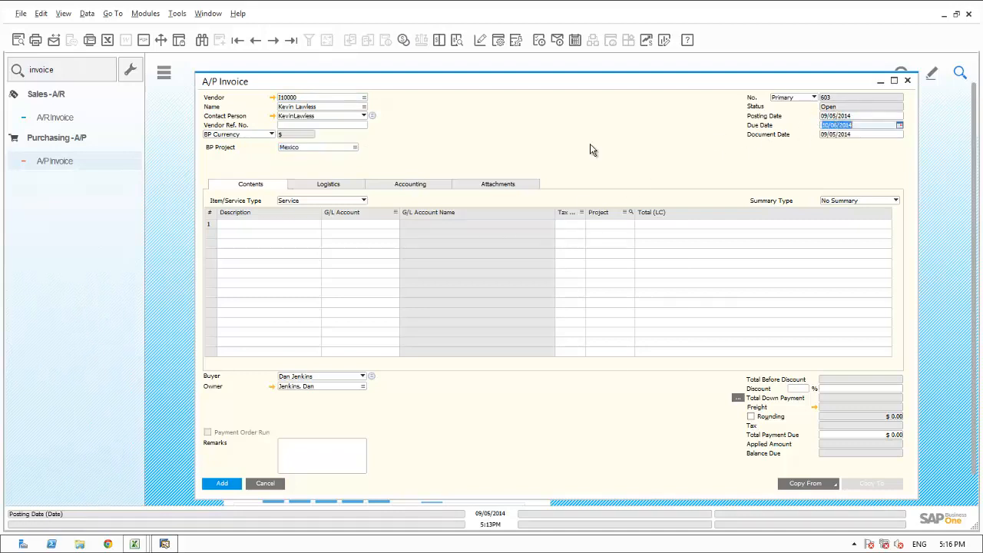
Enter a "Travel" line with the G/L account Travel Expense - Airfare, Rail, Mileage, check its project, and discard the A/P invoice.
{"action": "left_click", "coordinate": [242, 225]}
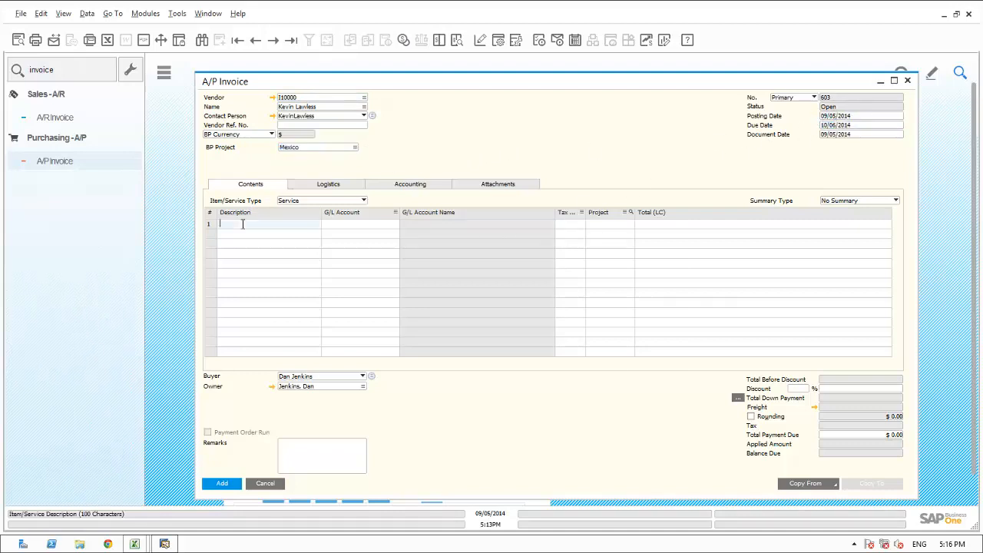
{"action": "type", "text": "Travel"}
{"action": "key", "text": "Tab"}
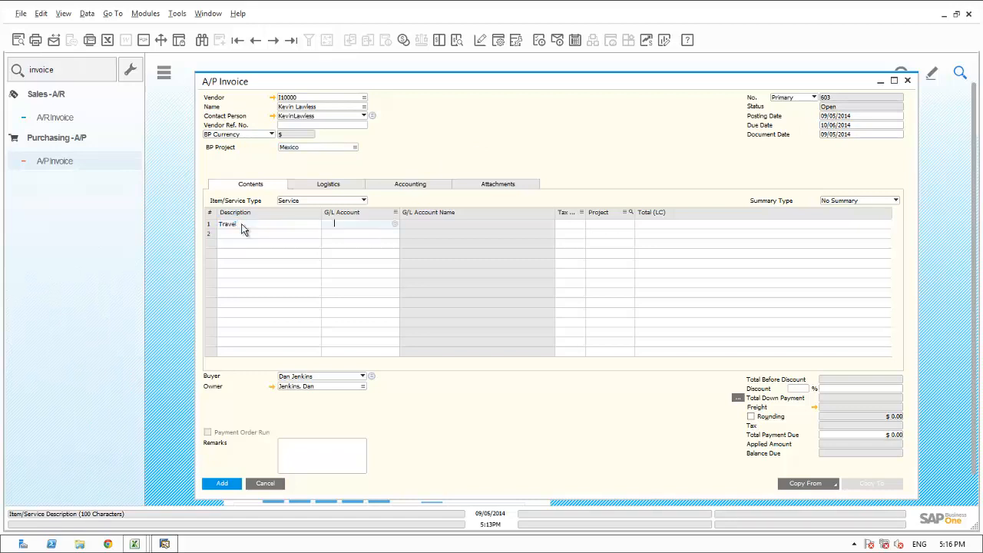
{"action": "type", "text": "61"}
{"action": "key", "text": "Tab"}
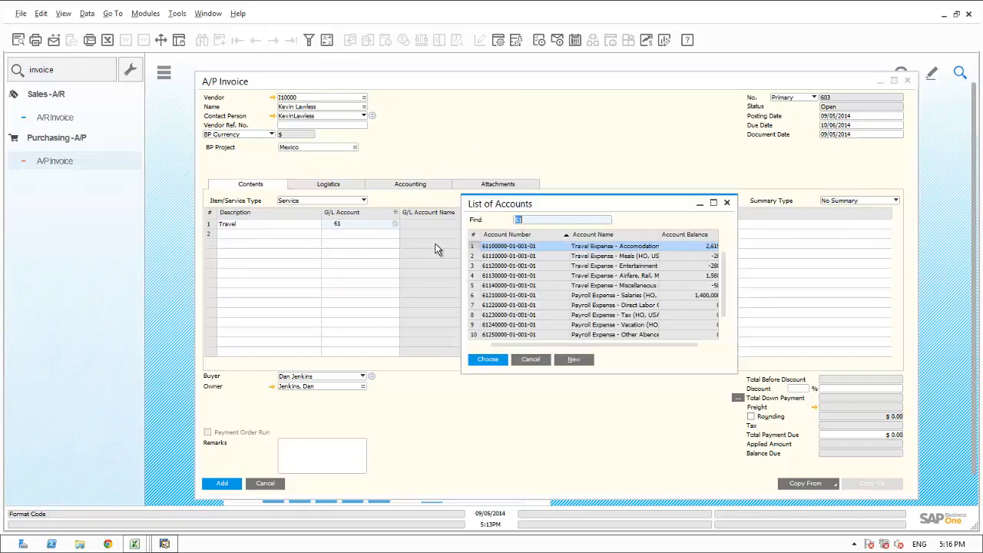
{"action": "left_click", "coordinate": [520, 281]}
{"action": "double_click", "coordinate": [520, 281]}
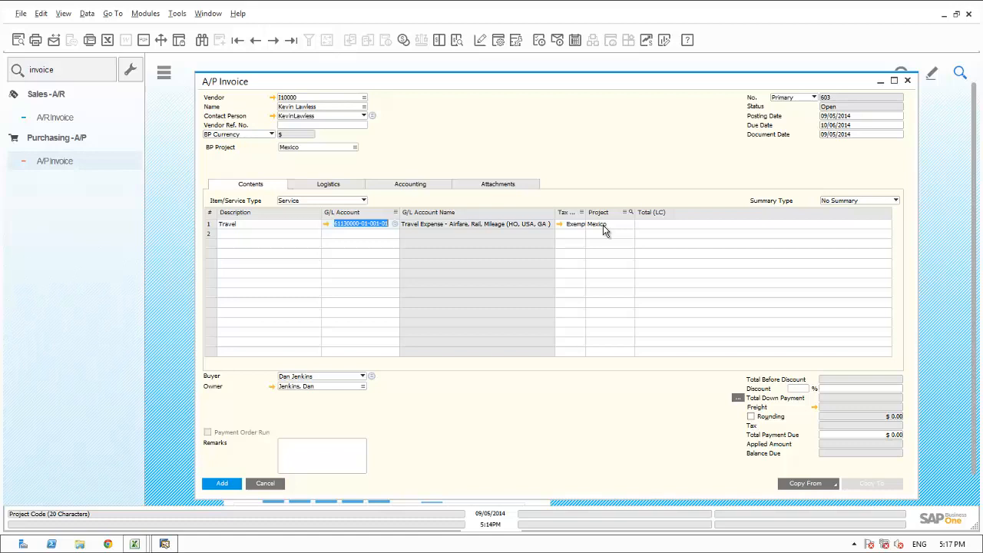
{"action": "left_click", "coordinate": [266, 483]}
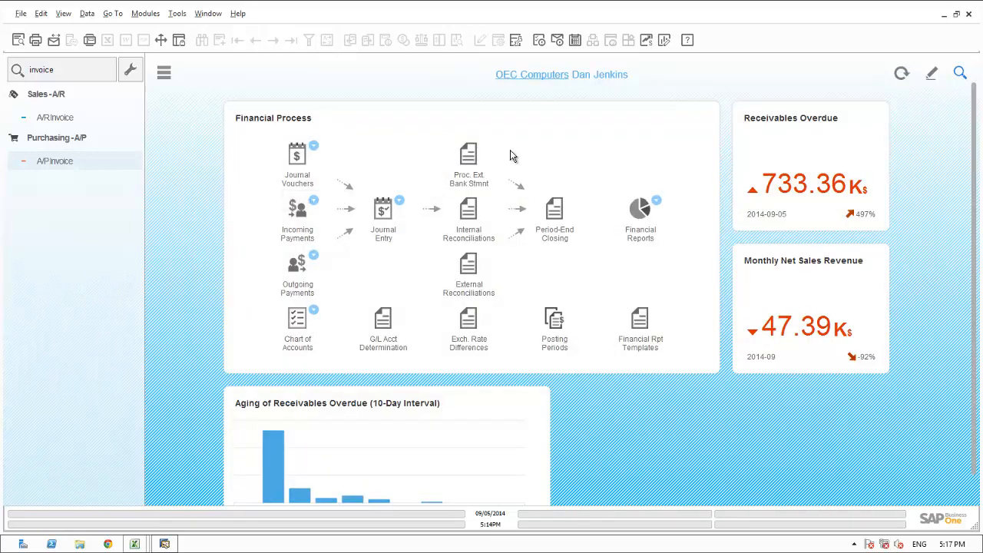
Run the Profit and Loss Statement with the expanded selection criteria limited to the Mexico project.
{"action": "left_click", "coordinate": [657, 203]}
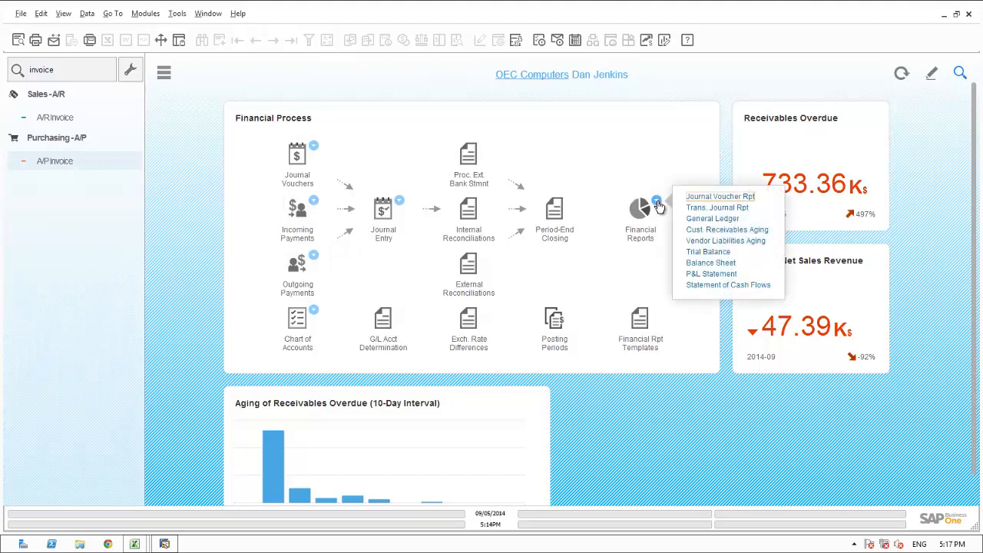
{"action": "left_click", "coordinate": [708, 274]}
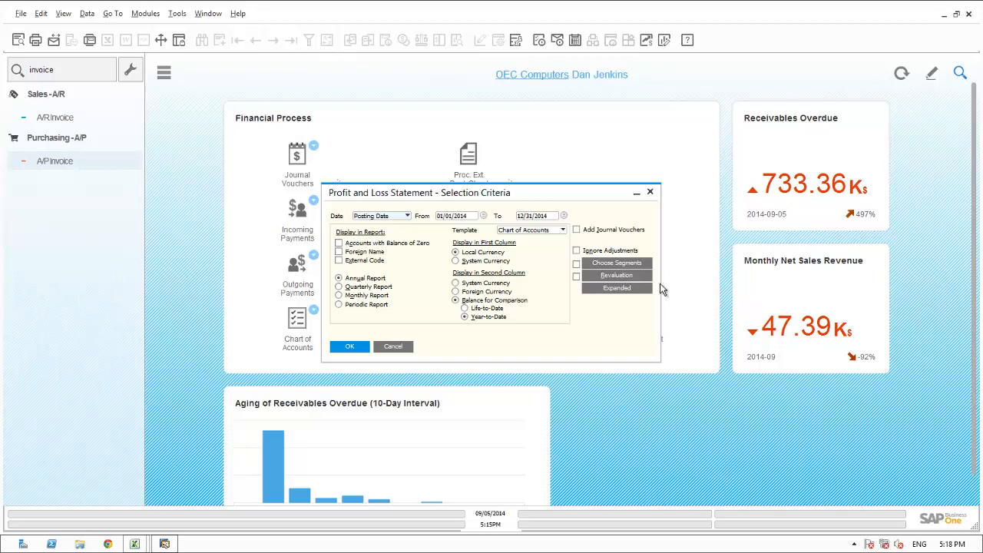
{"action": "left_click", "coordinate": [608, 289]}
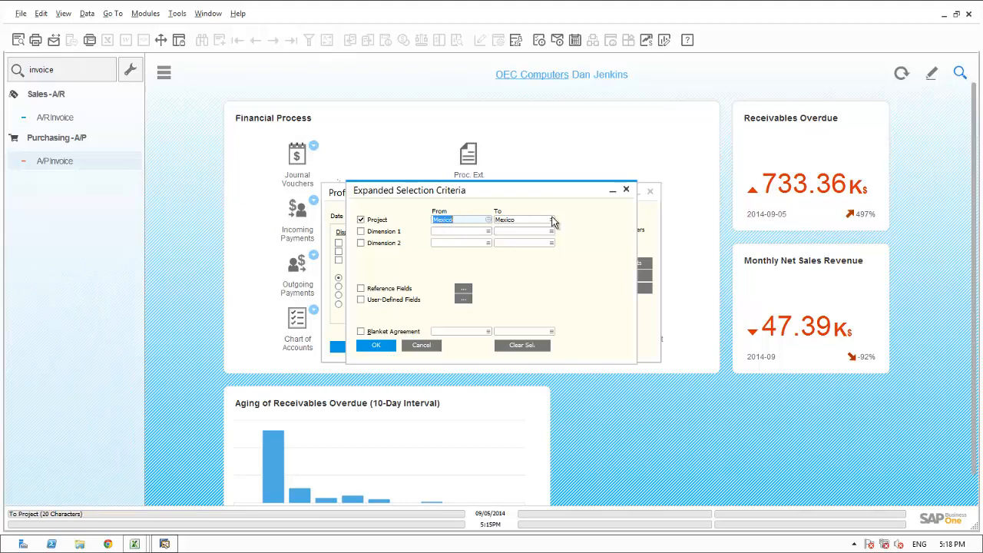
{"action": "left_click", "coordinate": [363, 347]}
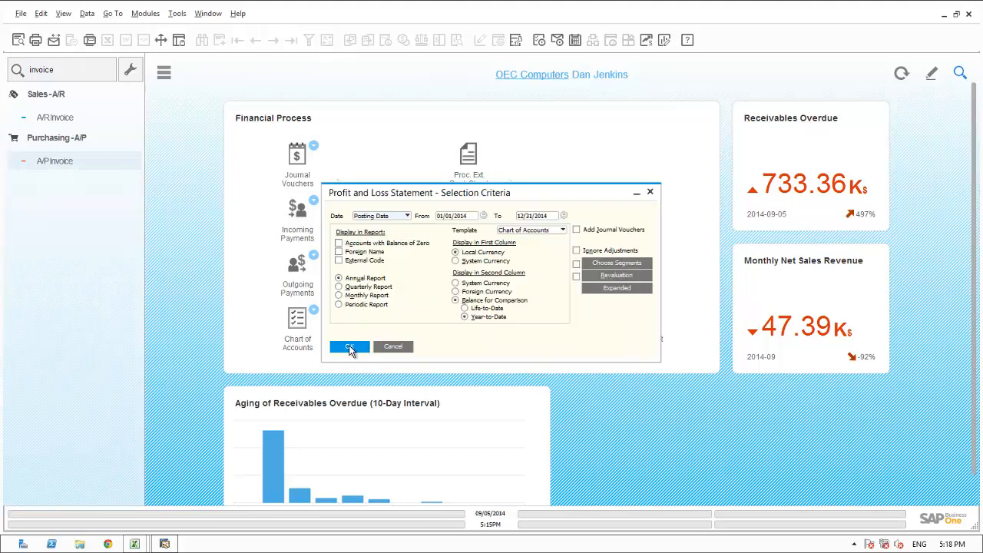
{"action": "left_click", "coordinate": [351, 347]}
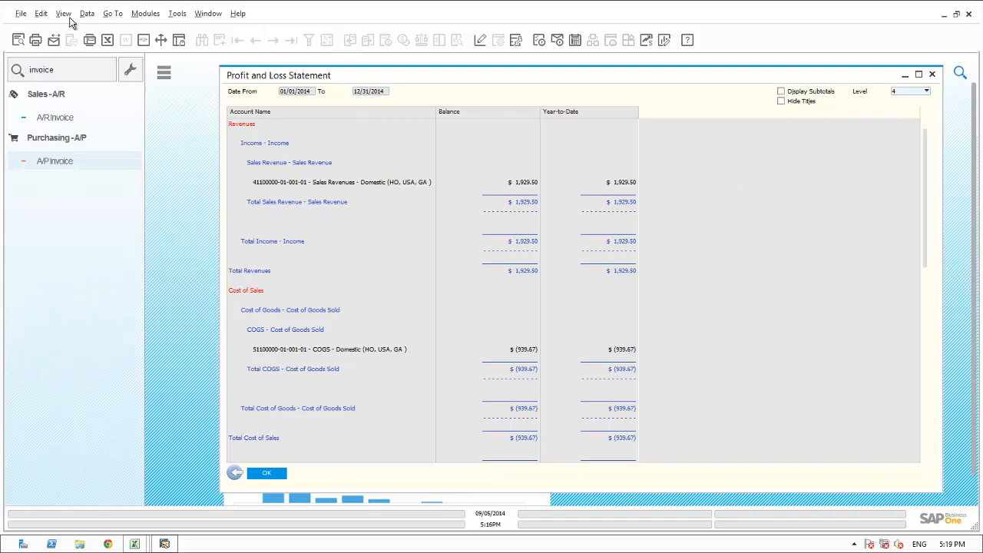
Preview the print layout of the Profit and Loss Statement and close all open windows.
{"action": "left_click", "coordinate": [17, 41]}
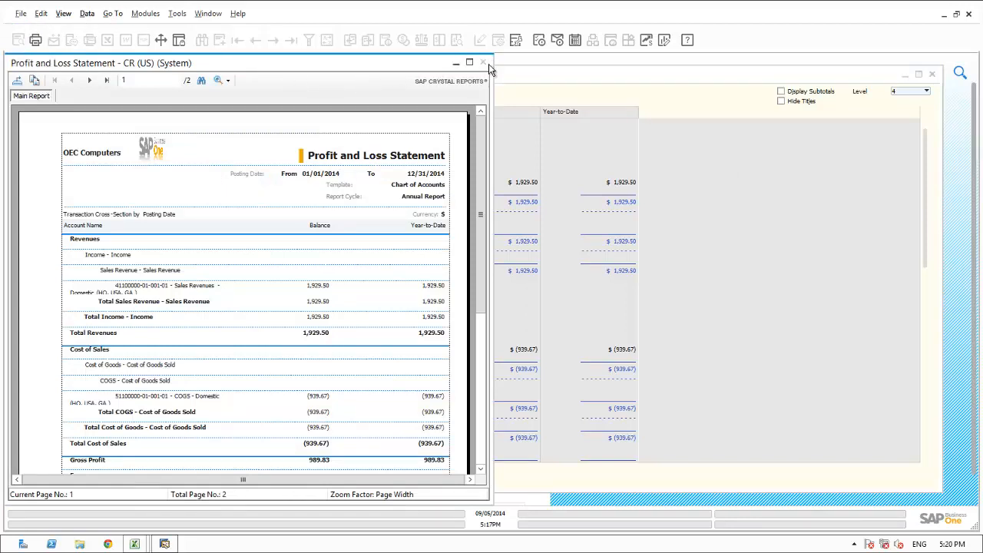
{"action": "left_click", "coordinate": [213, 20]}
{"action": "left_click", "coordinate": [224, 44]}
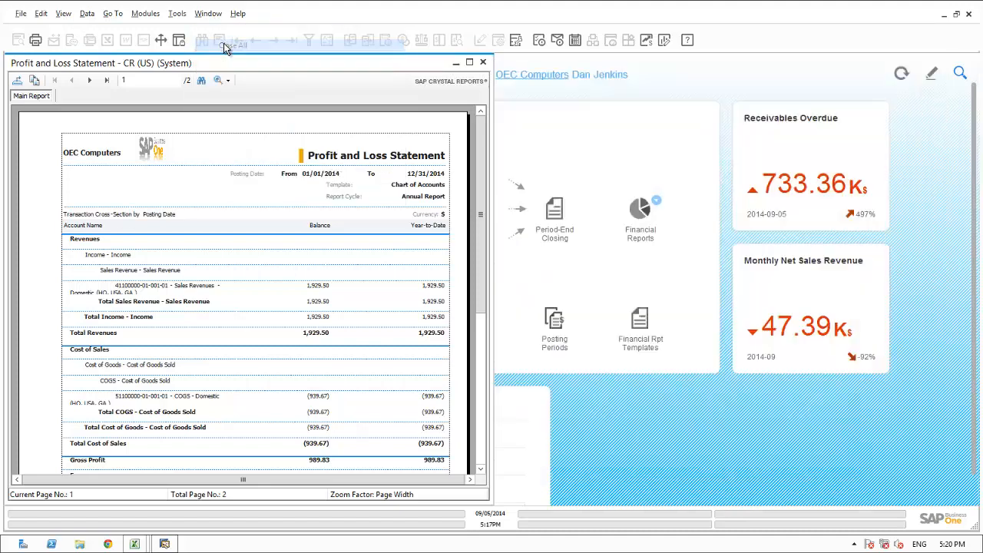
Run the Transaction Report by Projects for the Mexico project and expand all of its account and transaction rows.
{"action": "left_click", "coordinate": [61, 121]}
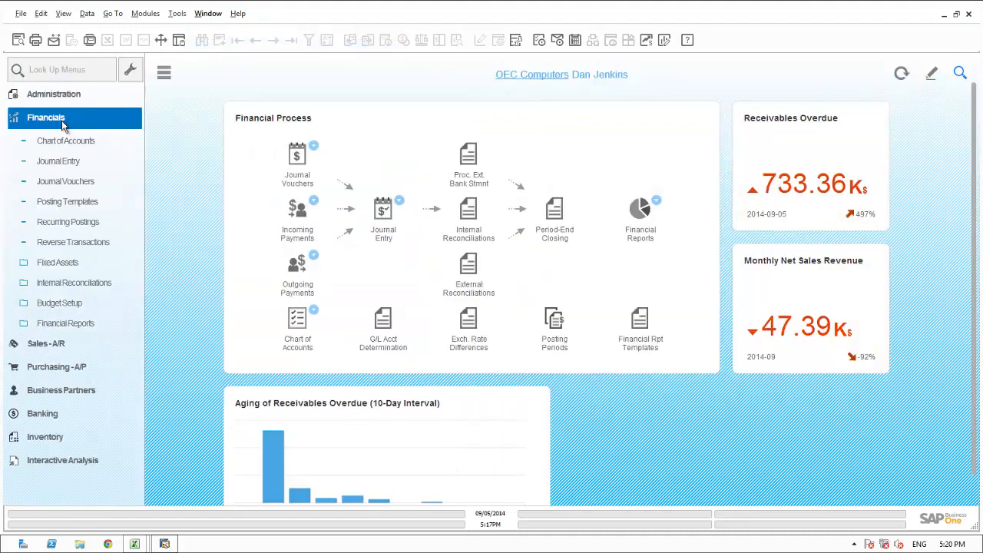
{"action": "left_click", "coordinate": [66, 325]}
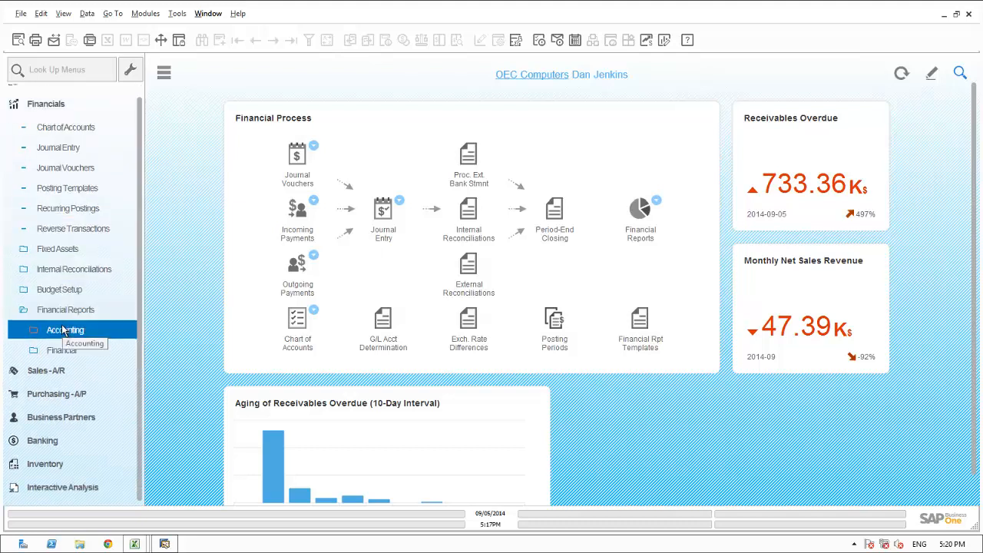
{"action": "left_click", "coordinate": [65, 329]}
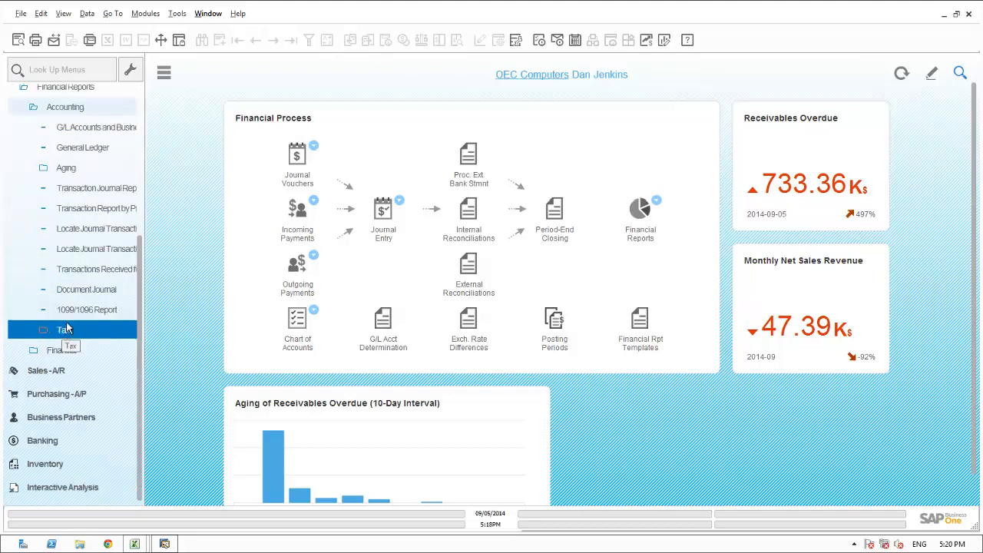
{"action": "left_click", "coordinate": [73, 211]}
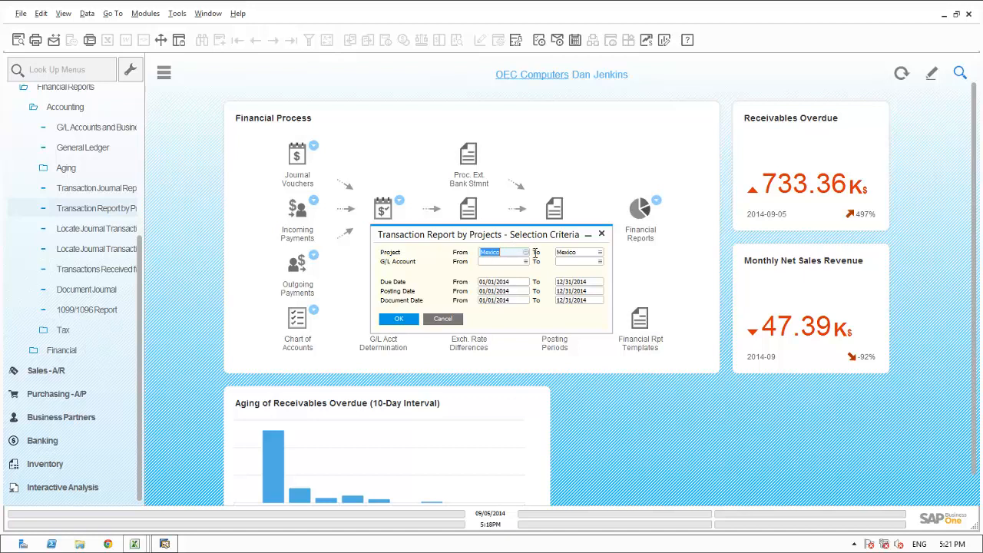
{"action": "left_click", "coordinate": [399, 319]}
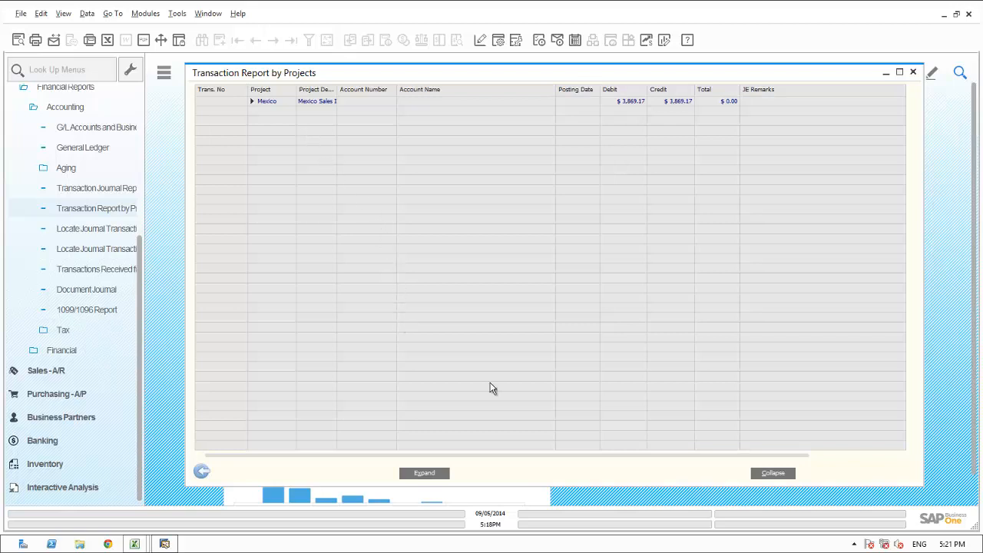
{"action": "left_click", "coordinate": [423, 473]}
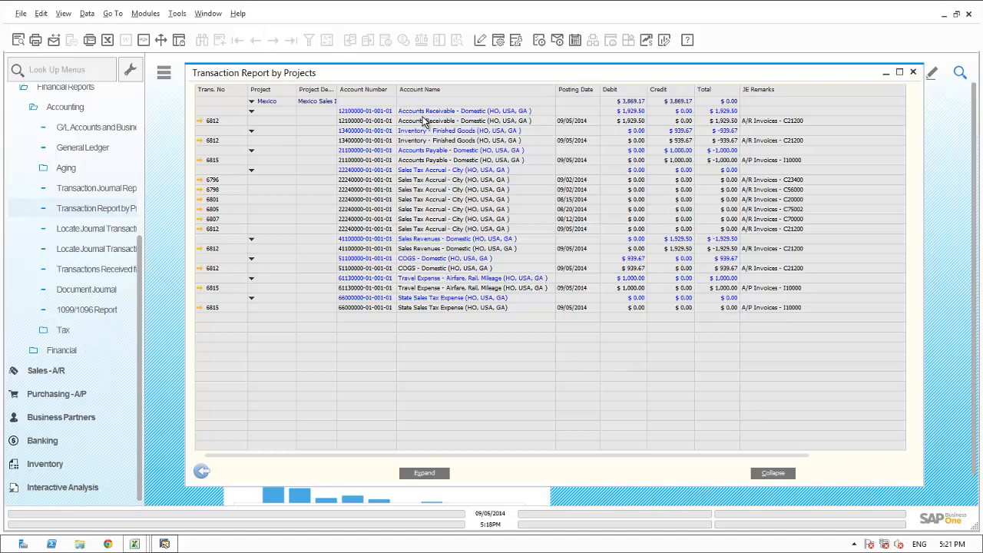
Inspect the journal entry behind the first Accounts Receivable transaction and its originating A/R invoice, and close both to return to the report.
{"action": "left_click", "coordinate": [200, 123]}
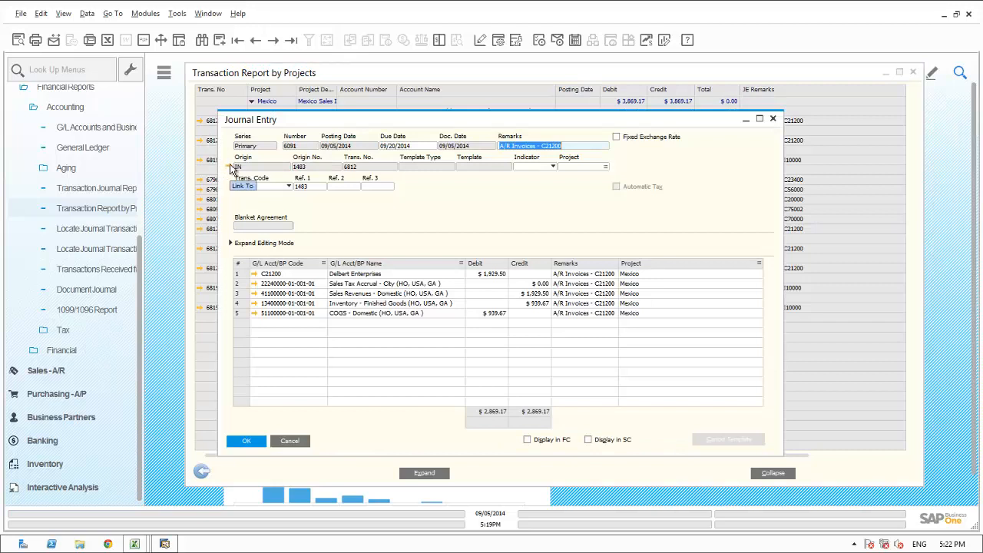
{"action": "left_click", "coordinate": [232, 168]}
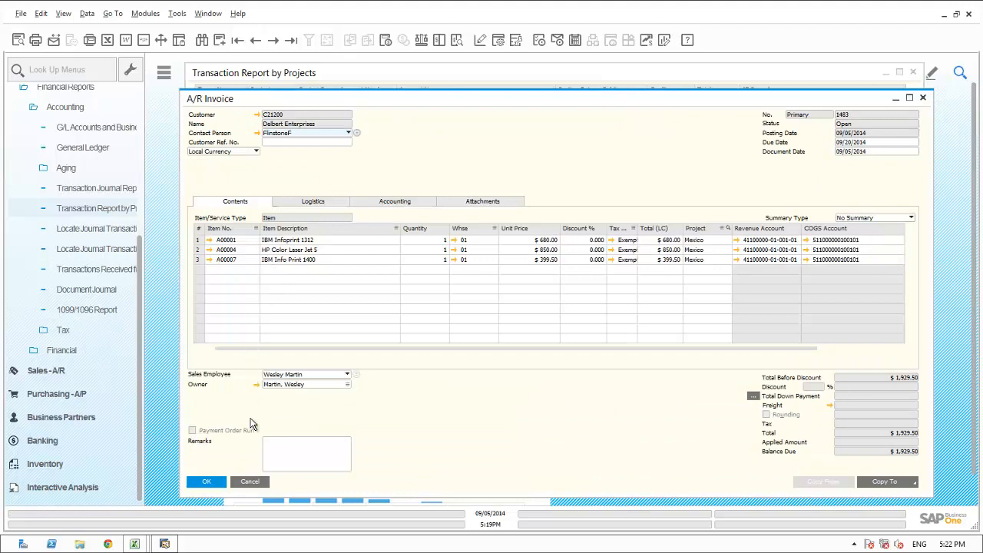
{"action": "left_click", "coordinate": [248, 480]}
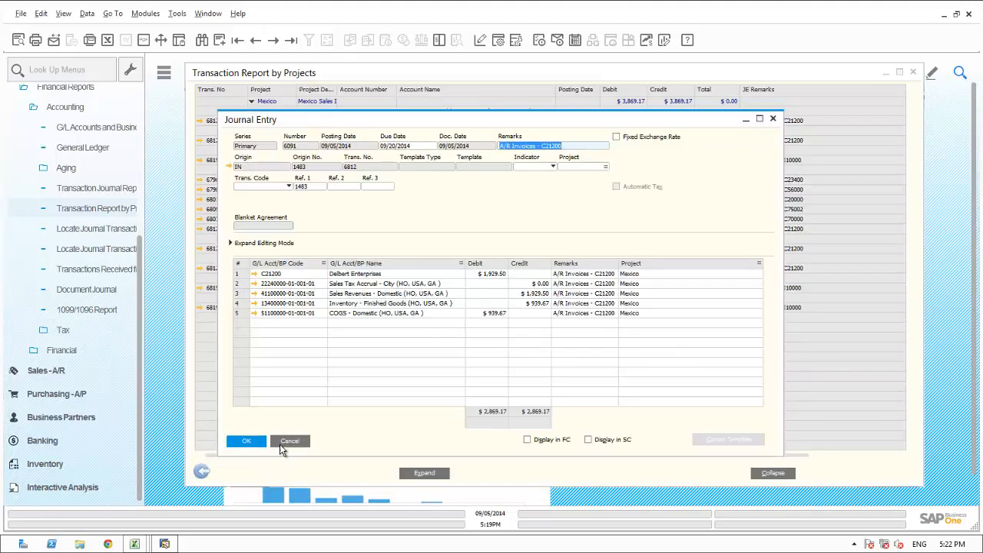
{"action": "left_click", "coordinate": [281, 442]}
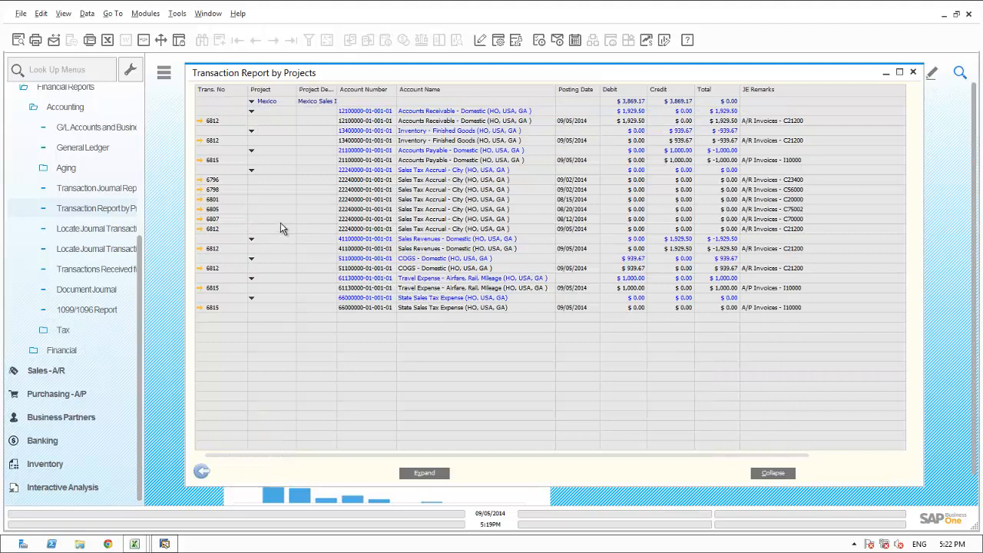